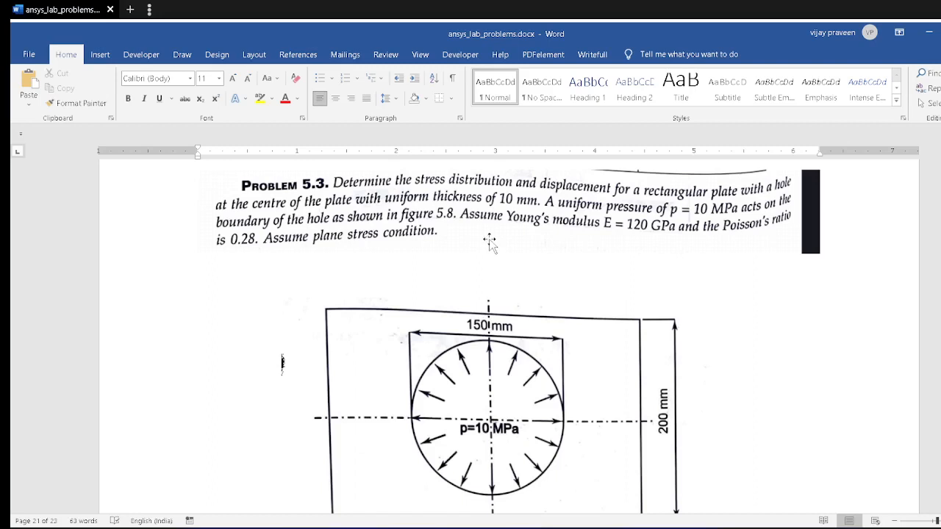
Step: Examine the statement and figure of Problem 5.3 for the plate and hole dimensions, pressure and material data
scroll(488, 195, "up", 1)
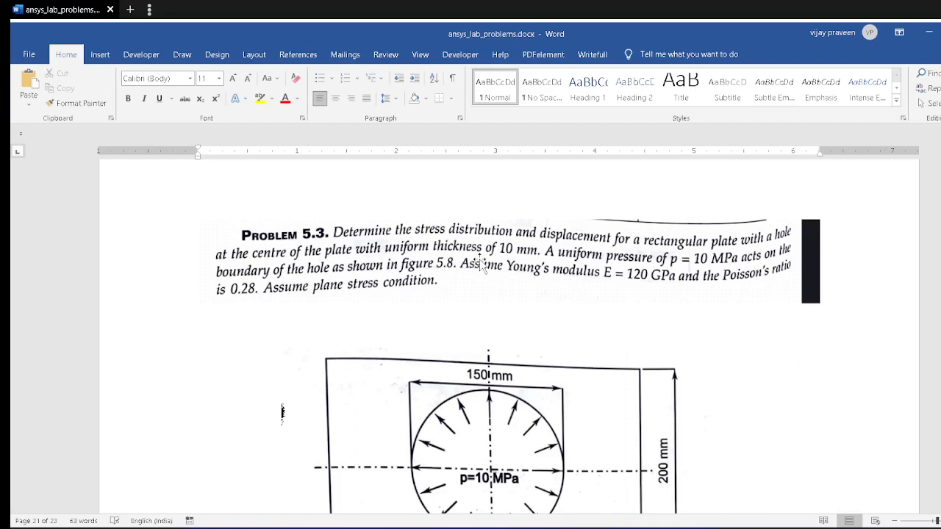
scroll(482, 265, "down", 3)
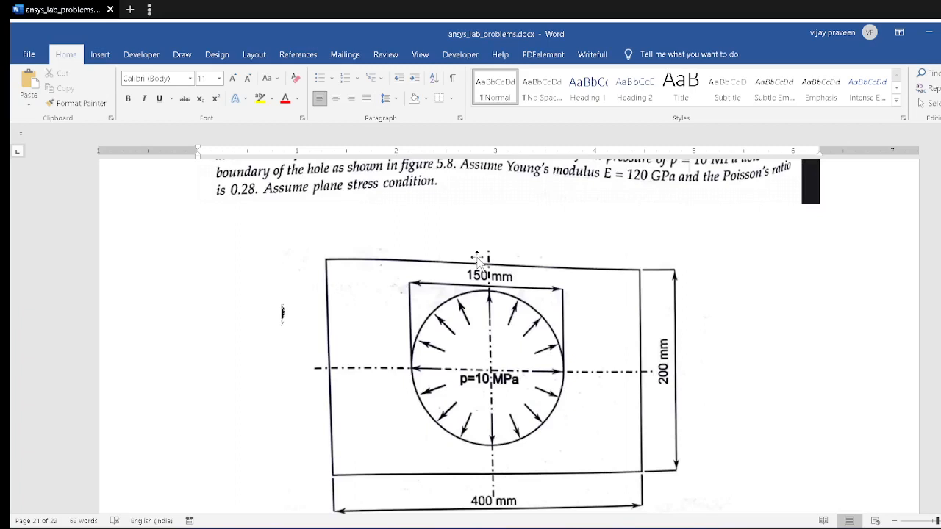
scroll(478, 257, "down", 2)
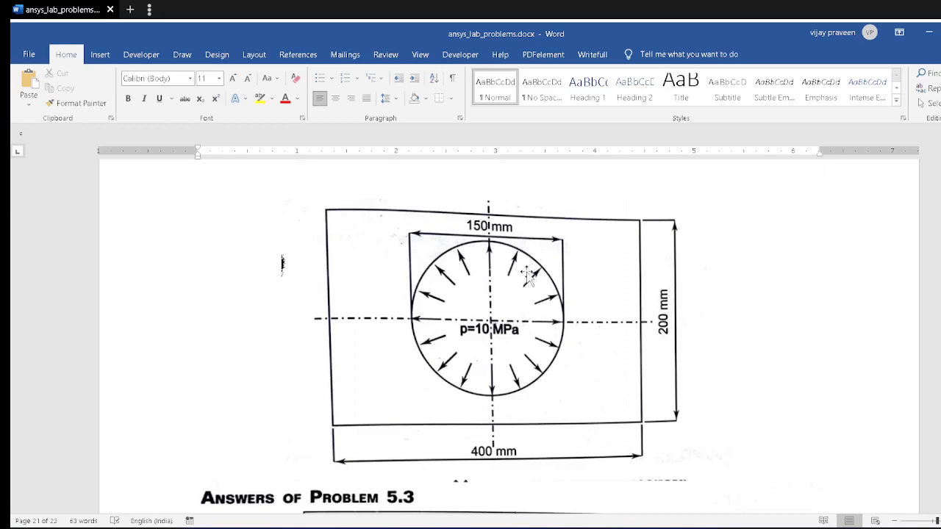
scroll(527, 276, "down", 15)
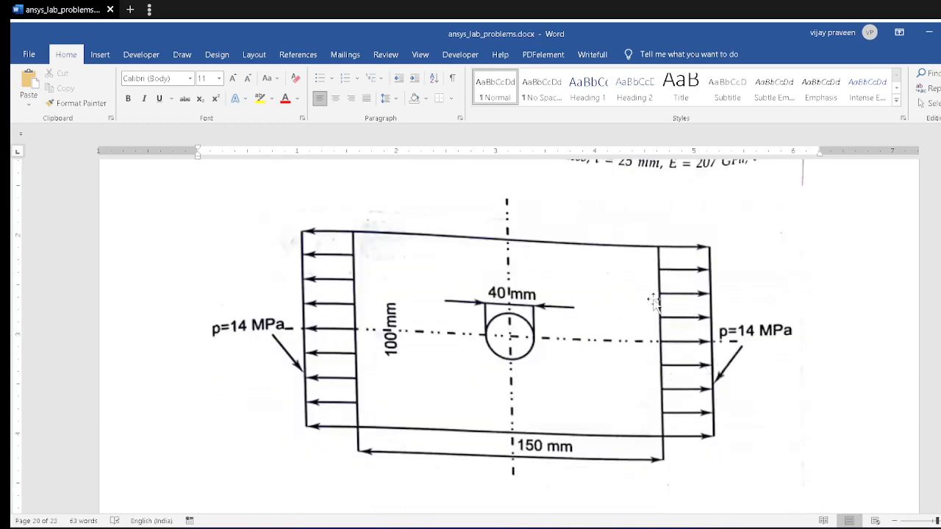
scroll(656, 345, "down", 15)
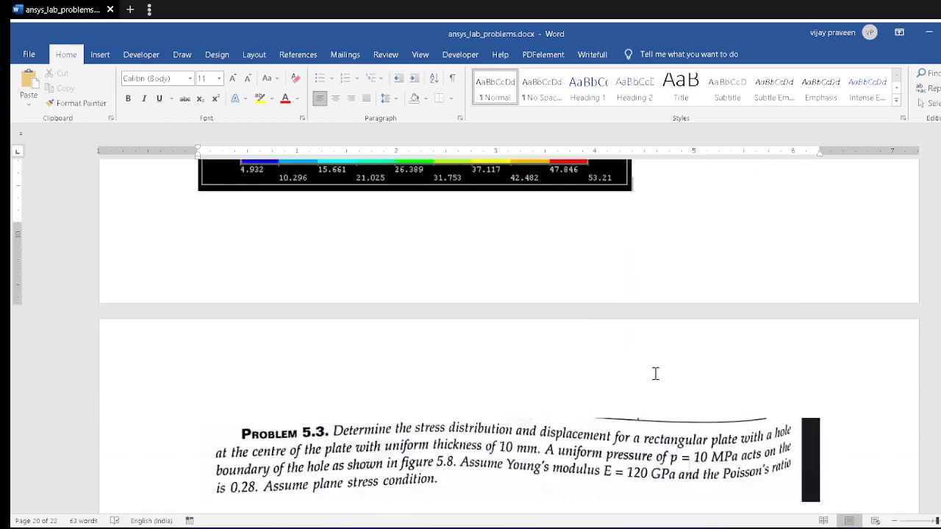
scroll(656, 374, "up", 10)
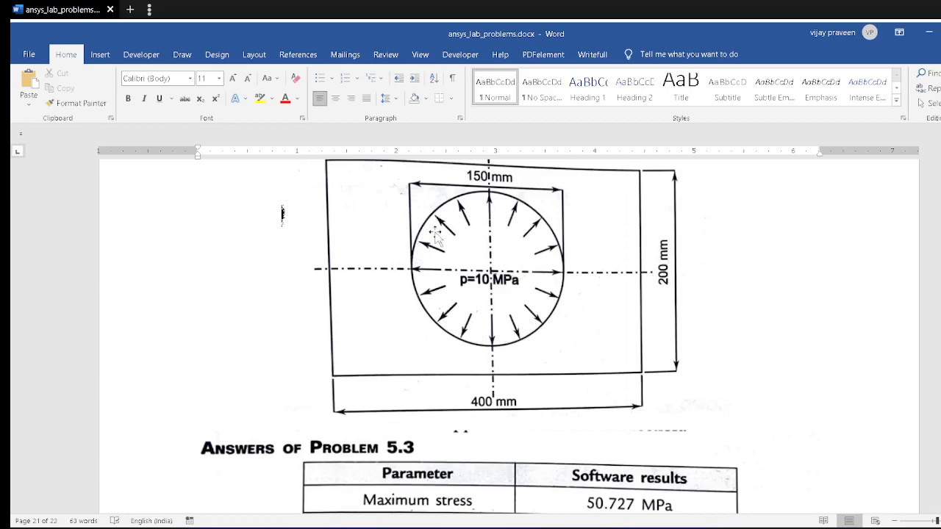
scroll(554, 247, "up", 15)
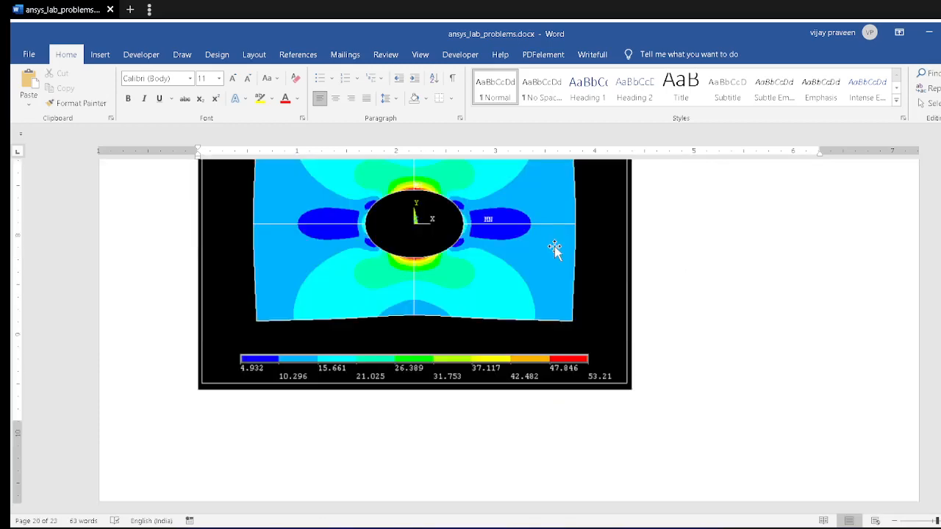
scroll(556, 248, "up", 4)
scroll(556, 247, "down", 18)
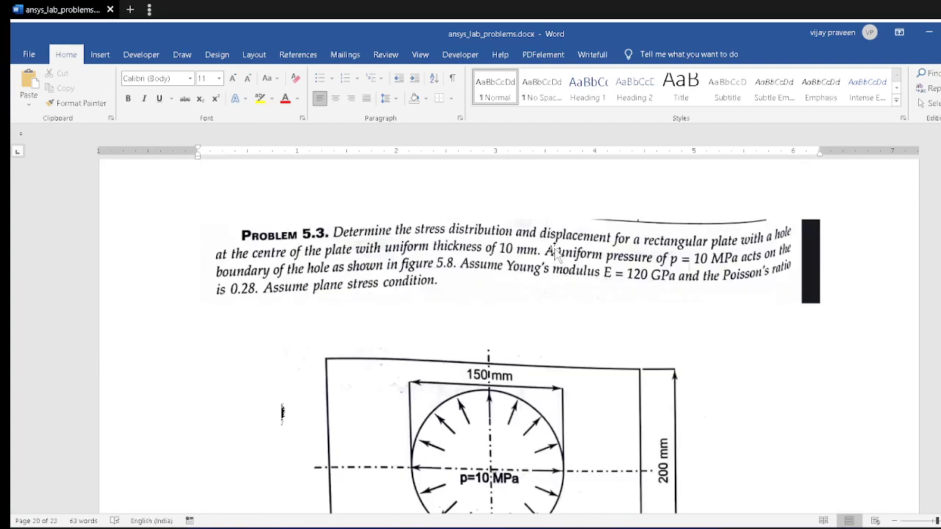
scroll(556, 249, "up", 5)
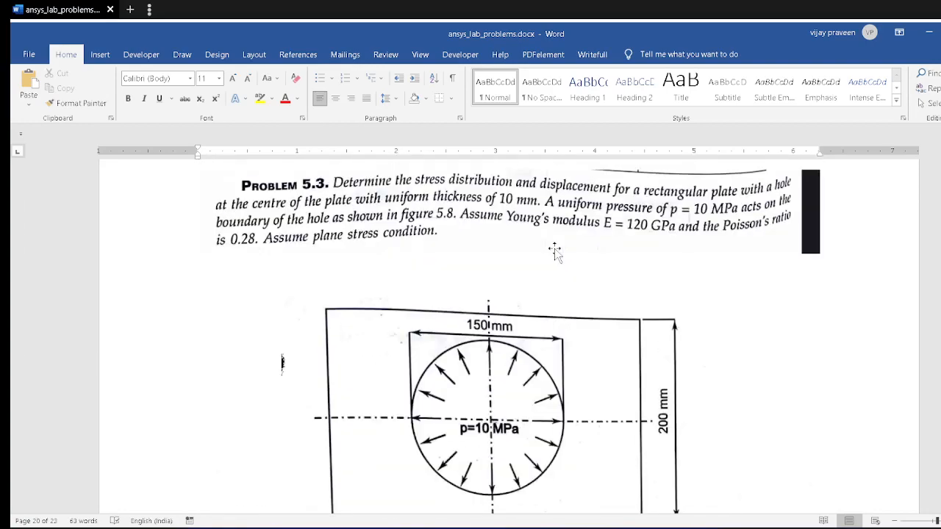
scroll(515, 235, "down", 7)
scroll(524, 240, "up", 4)
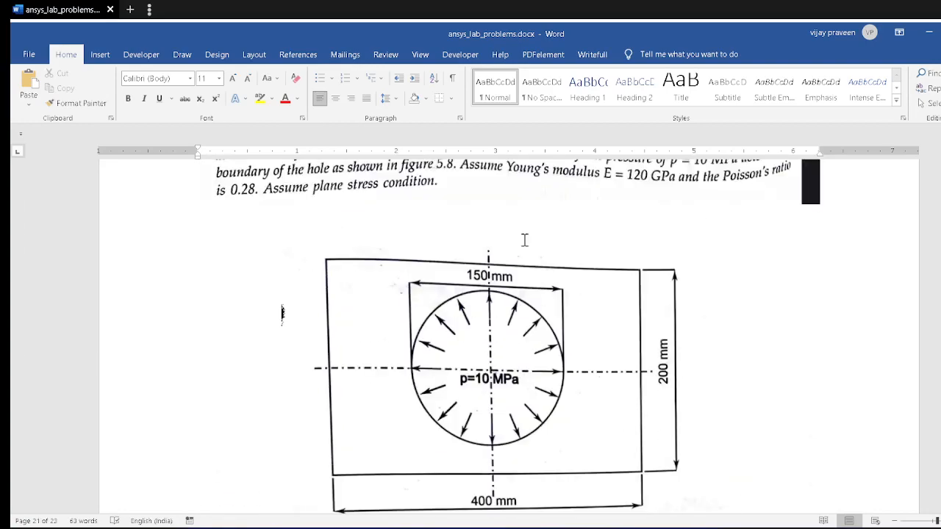
scroll(525, 242, "down", 5)
scroll(523, 244, "up", 5)
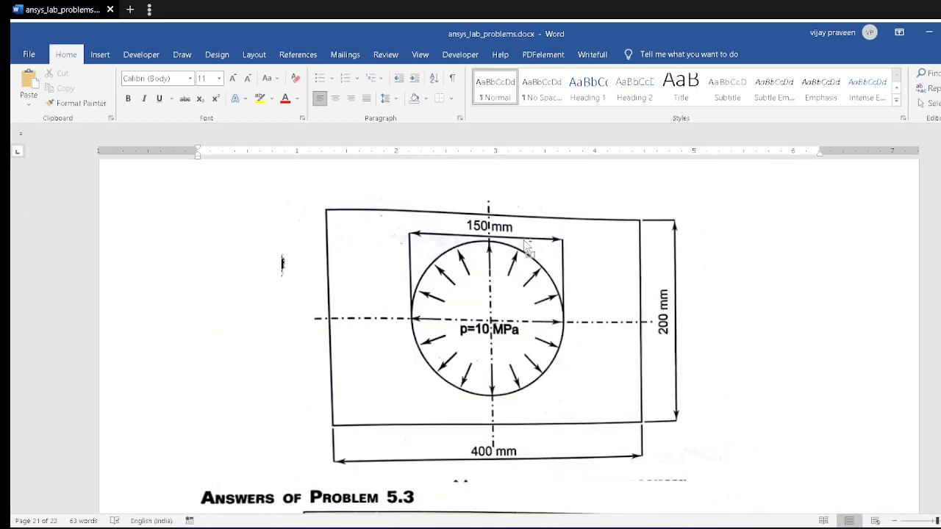
scroll(527, 245, "down", 1, "ctrl")
scroll(524, 243, "up", 3)
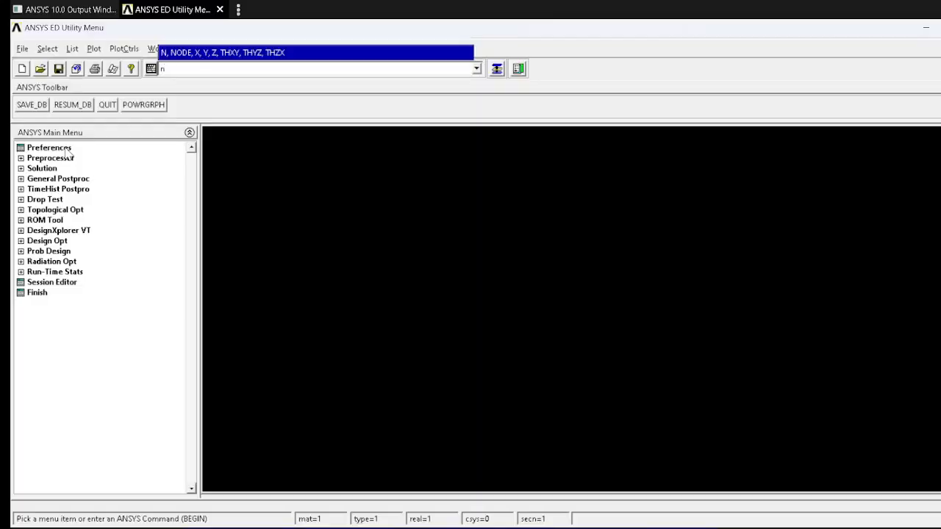
Step: Set the GUI filtering preferences to show only the Structural discipline
left_click(59, 148)
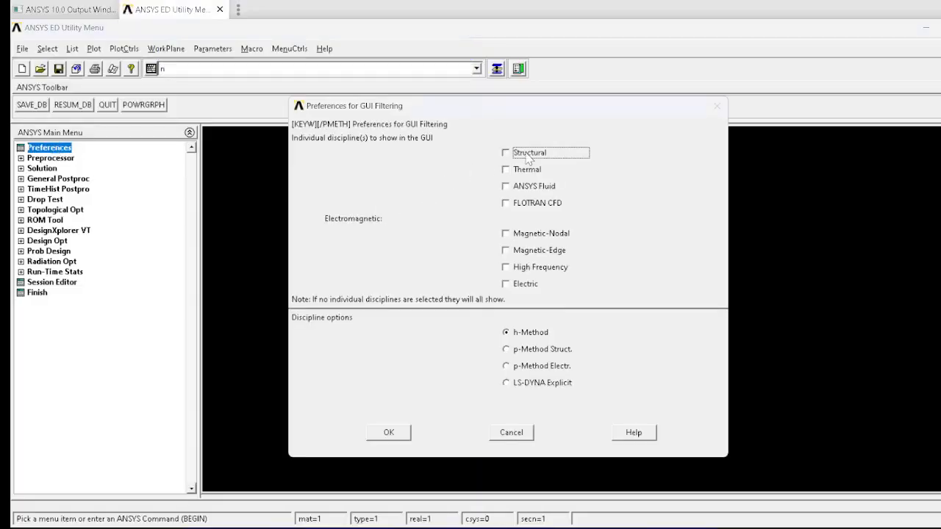
left_click(527, 155)
left_click(388, 432)
Step: Add the structural Solid element Quad 4node 42 as element type 1
left_click(44, 157)
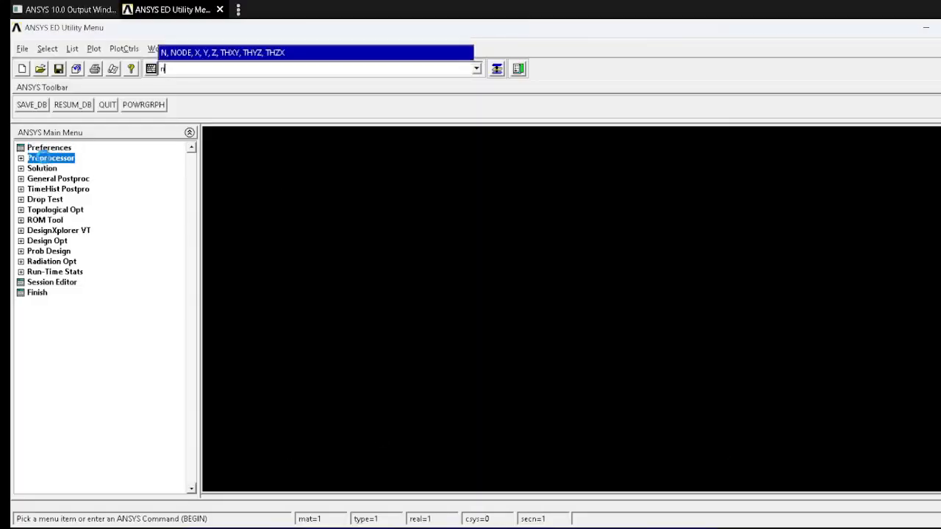
left_click(62, 168)
left_click(92, 180)
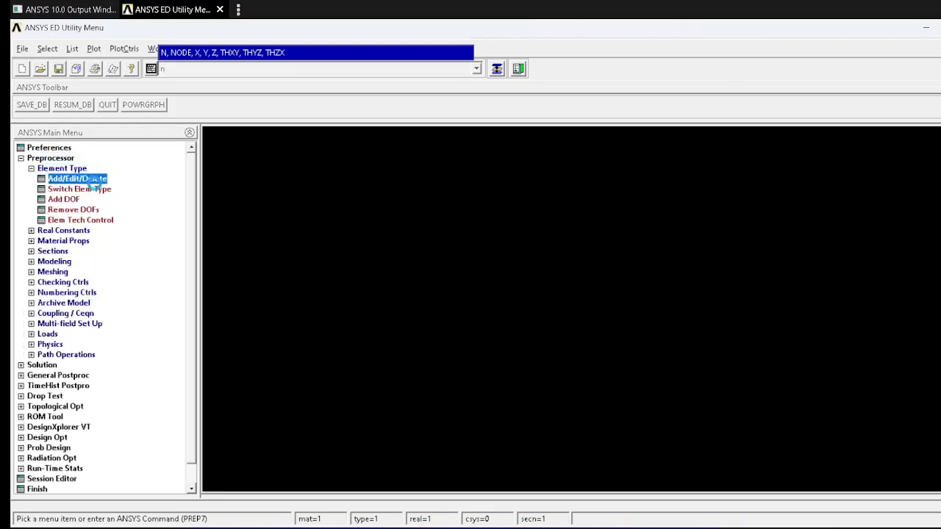
left_click(94, 318)
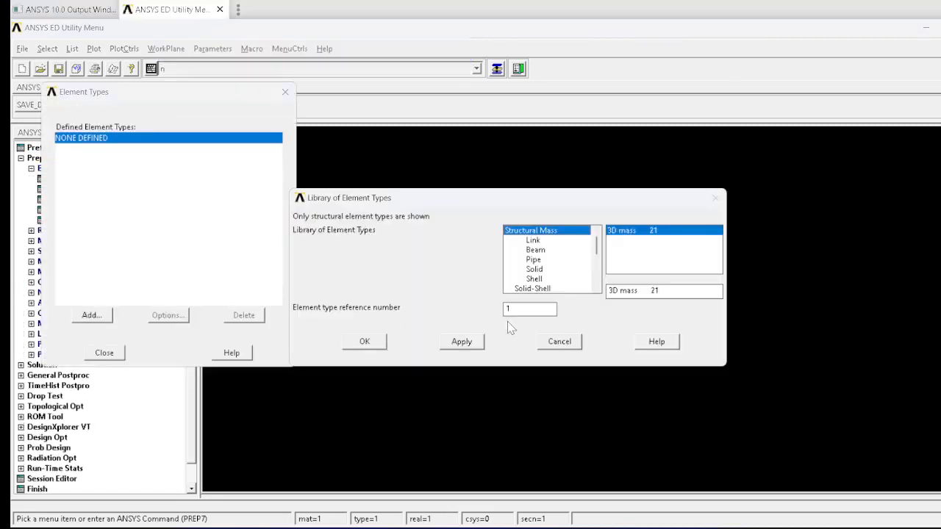
left_click(534, 269)
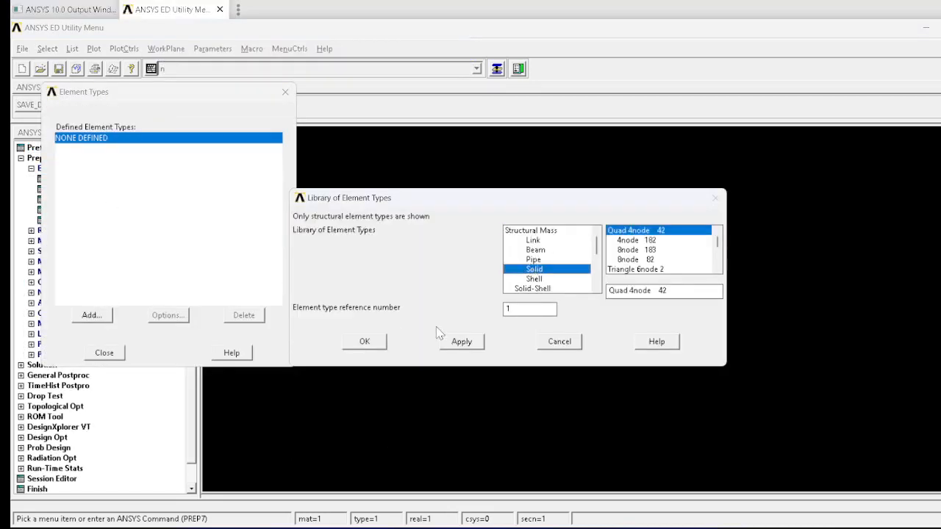
left_click(364, 344)
Step: Set the PLANE42 element behavior (K3) to plane stress with thickness and finish the element type definition
left_click(167, 315)
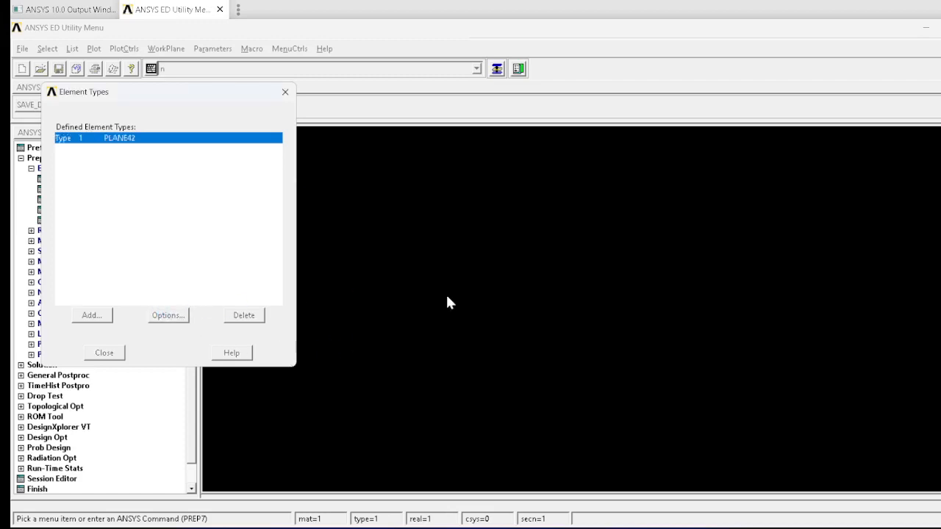
left_click(588, 275)
left_click(548, 335)
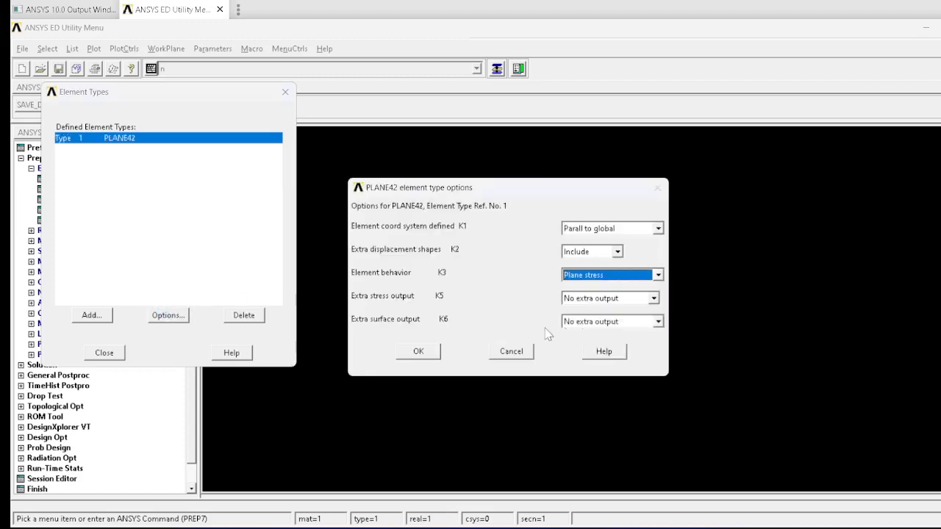
left_click(584, 277)
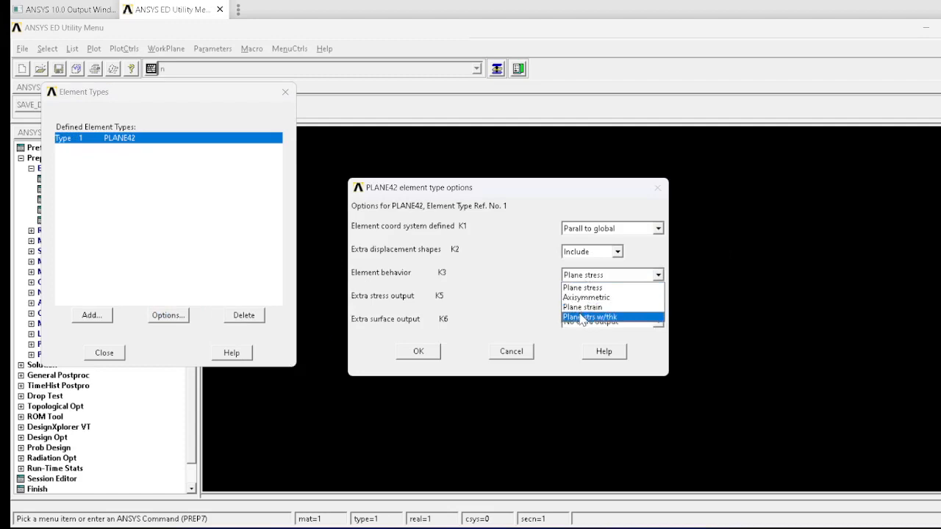
left_click(578, 321)
left_click(421, 350)
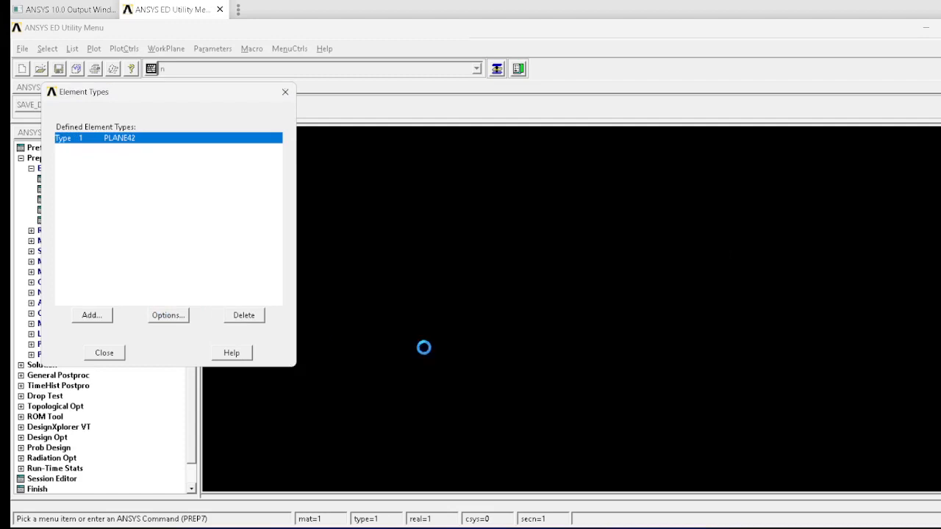
left_click(100, 353)
Step: Add real constant set 1 for PLANE42 with thickness 10, consulting the problem statement in Word for the value
left_click(63, 230)
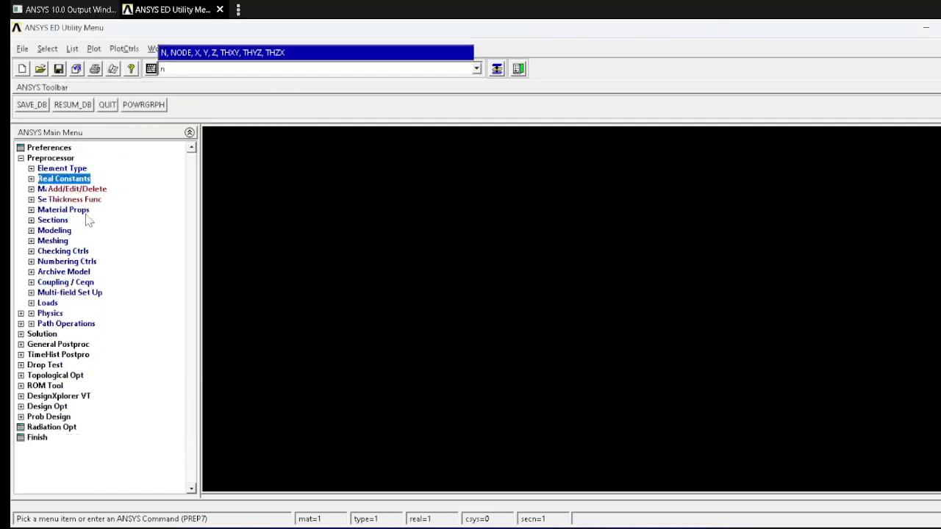
left_click(77, 189)
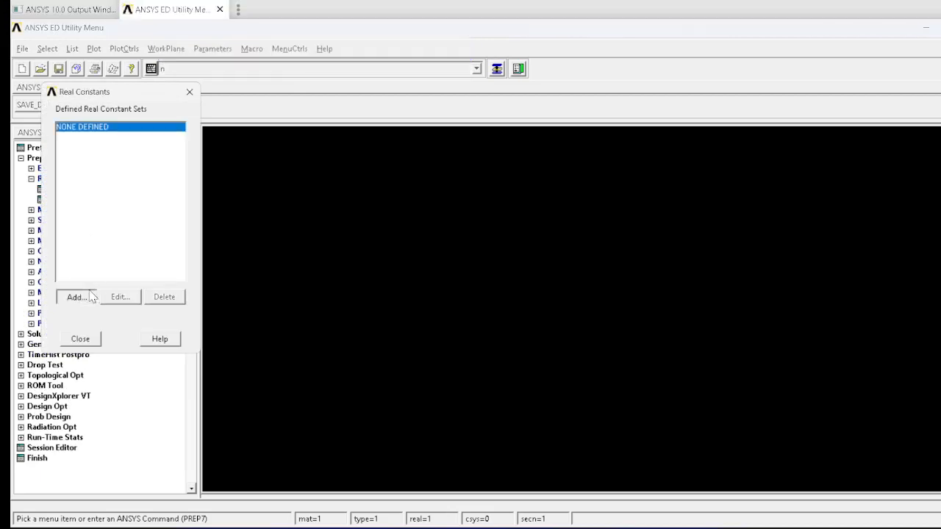
left_click(76, 296)
left_click(47, 273)
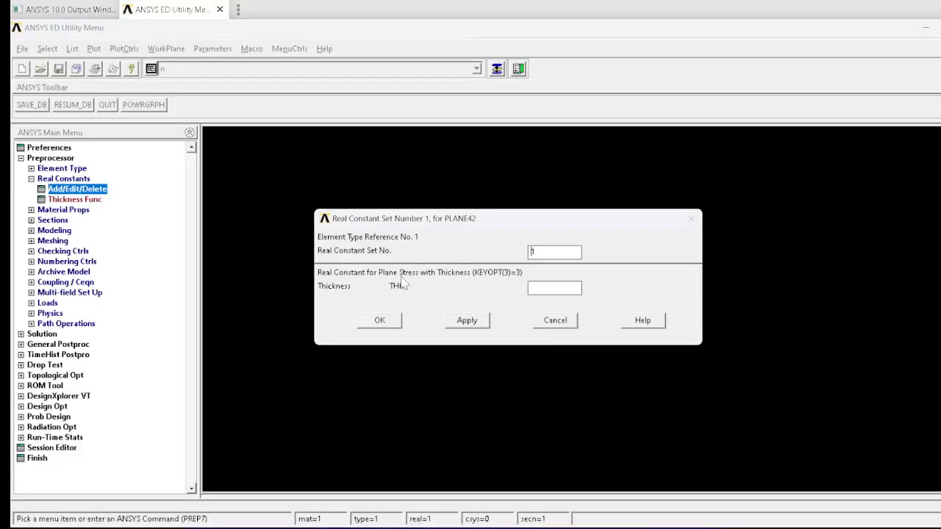
key("alt+Tab")
key("alt+Tab")
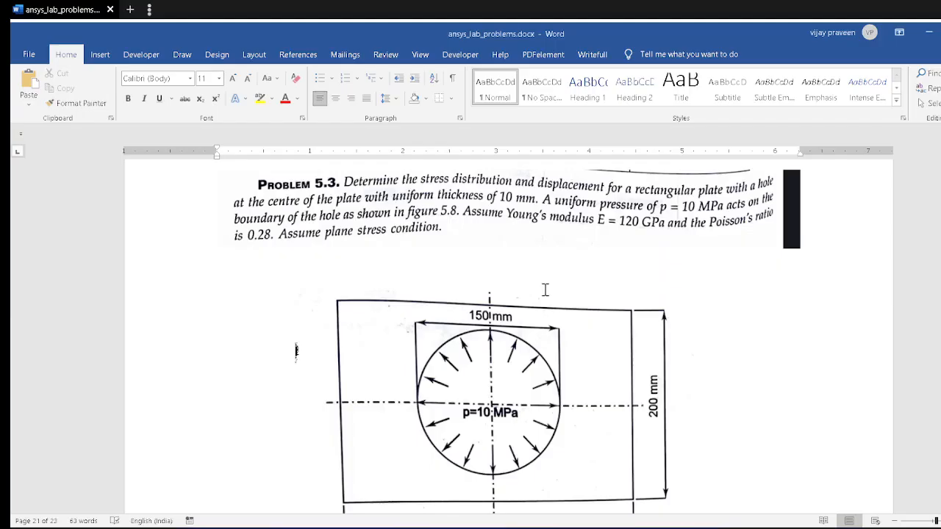
key("alt+Tab")
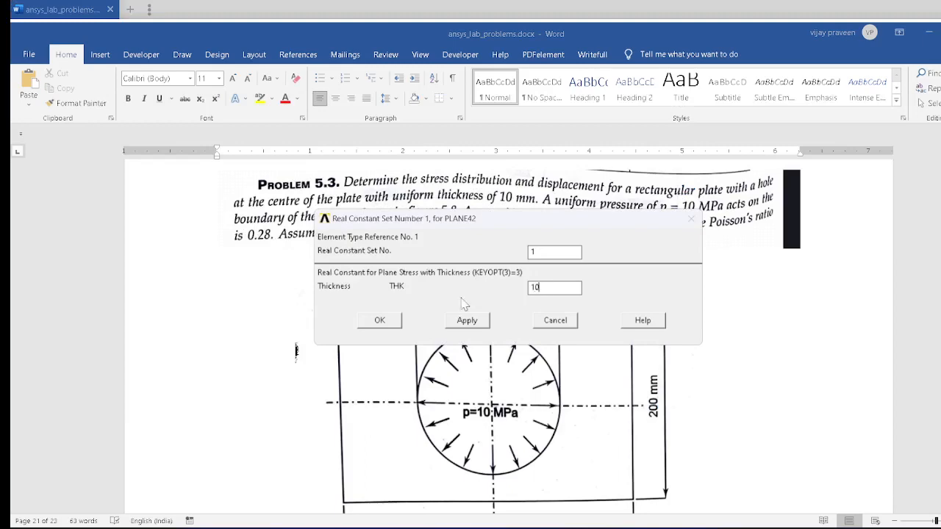
type("10")
left_click(379, 321)
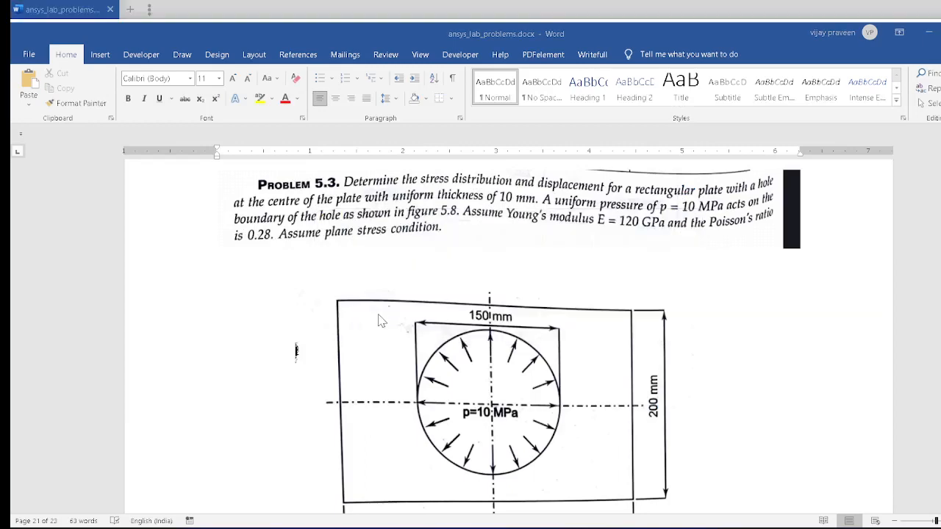
key("alt+Tab")
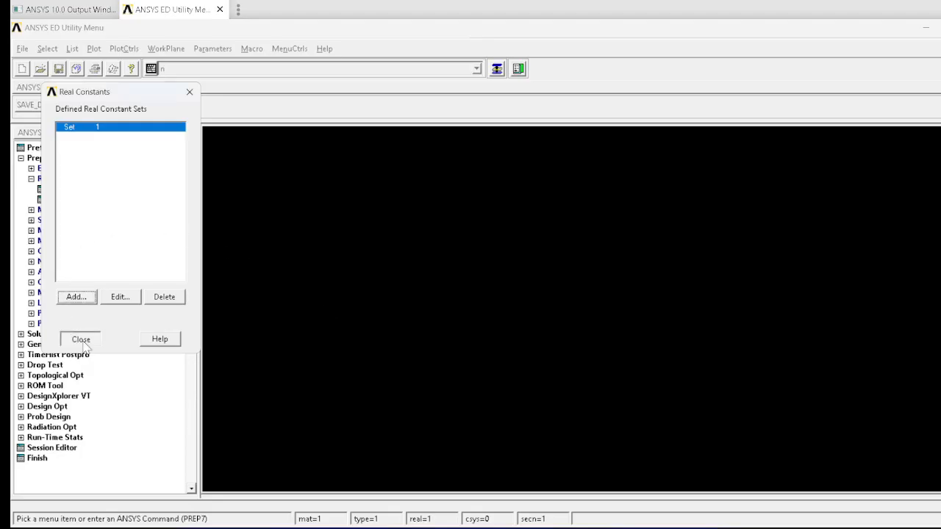
left_click(81, 340)
Step: Open the linear elastic isotropic structural properties for material model number 1
left_click(64, 209)
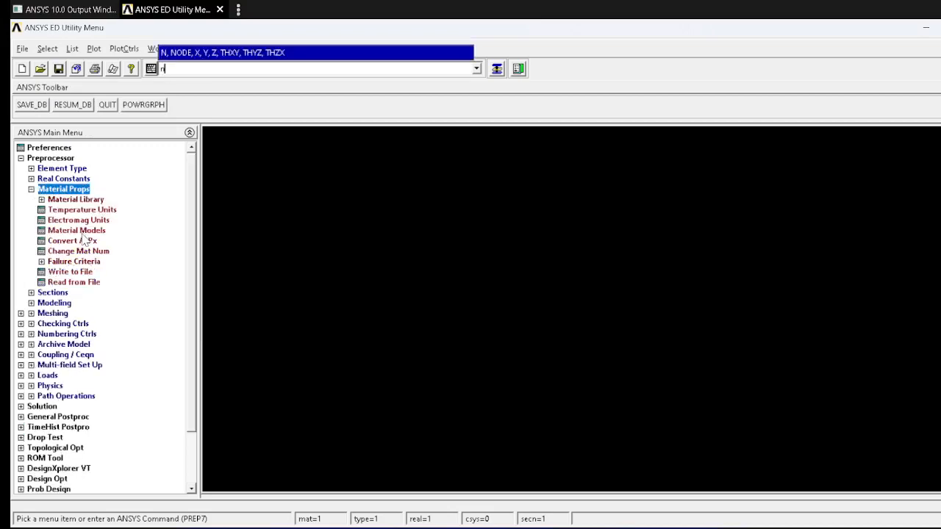
left_click(76, 230)
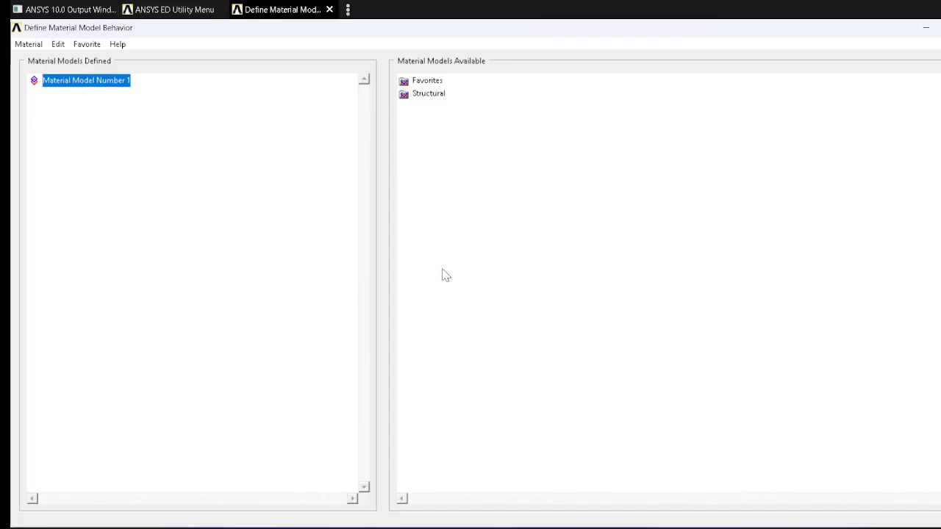
double_click(426, 95)
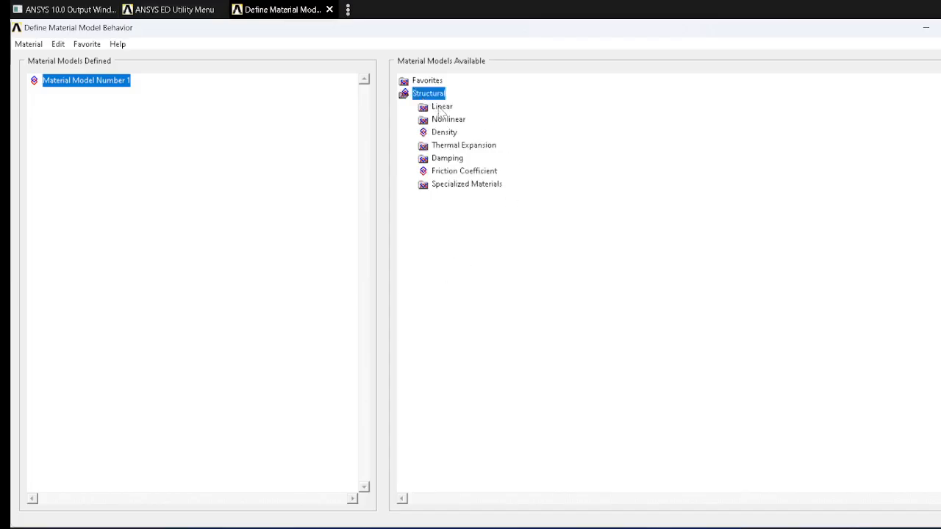
double_click(441, 108)
double_click(459, 120)
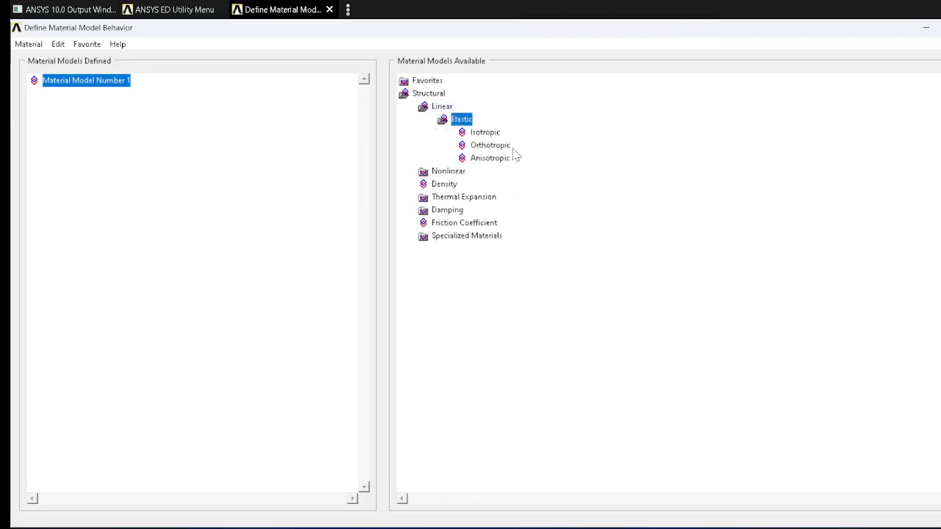
double_click(485, 132)
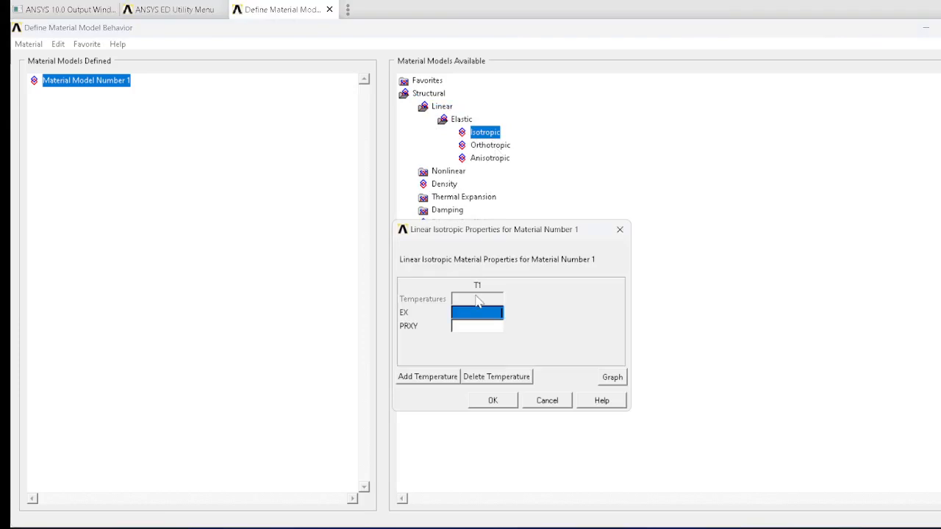
Step: Set the material's Young's modulus EX to 120e3, consulting the problem statement in Word for the value
key("alt+Tab")
key("Tab")
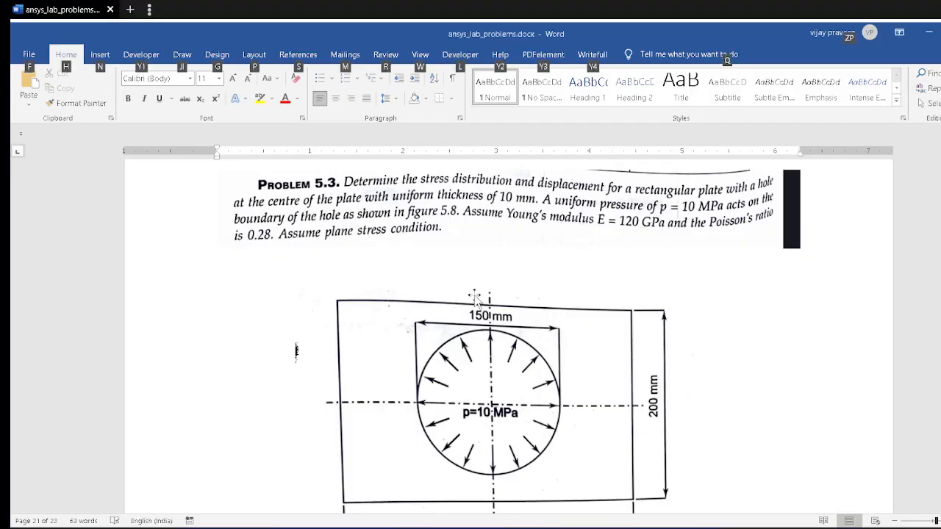
key("alt+Tab")
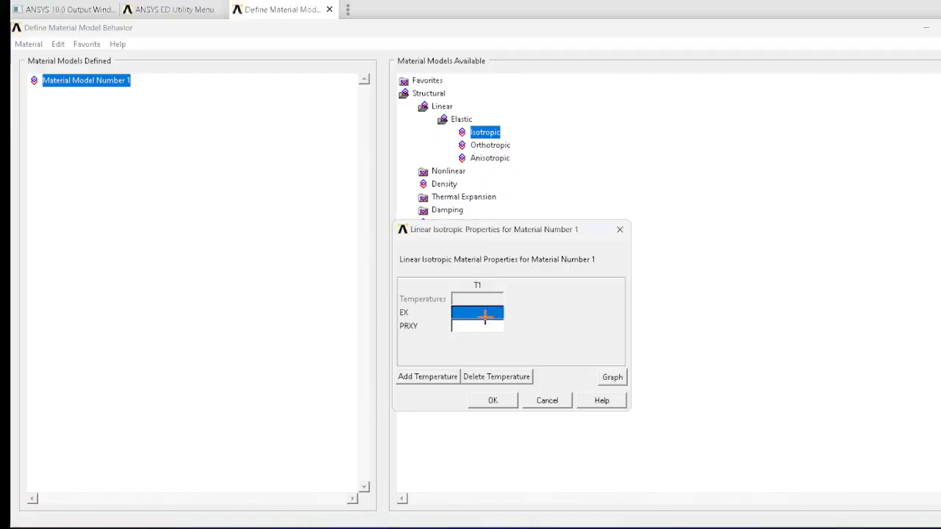
type("120e3")
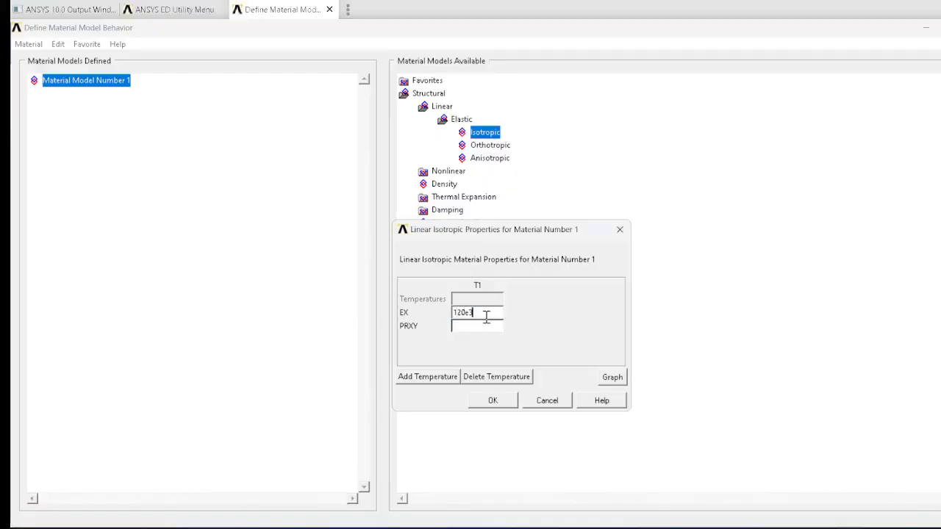
key("Tab")
Step: Set Poisson's ratio PRXY to 0.28, checking it in the Word problem statement, and finish the material model definition
type("0")
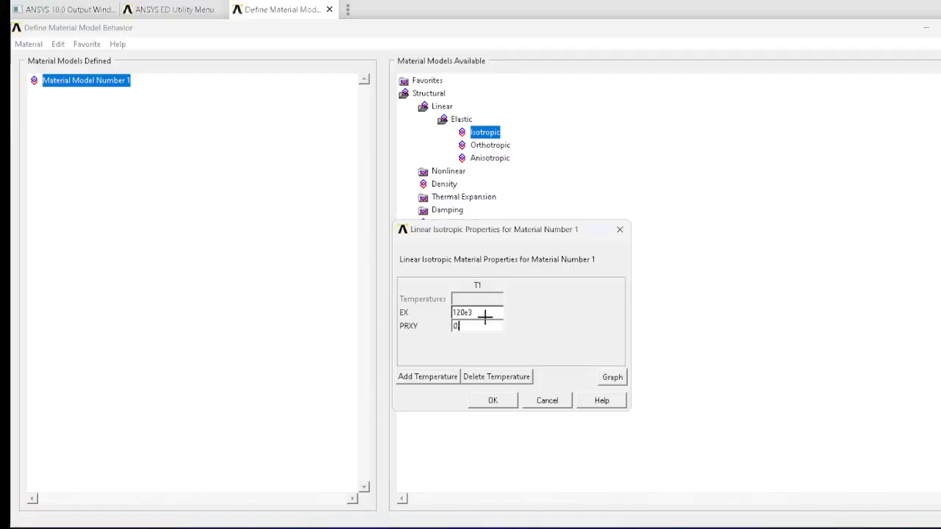
key("alt+Tab")
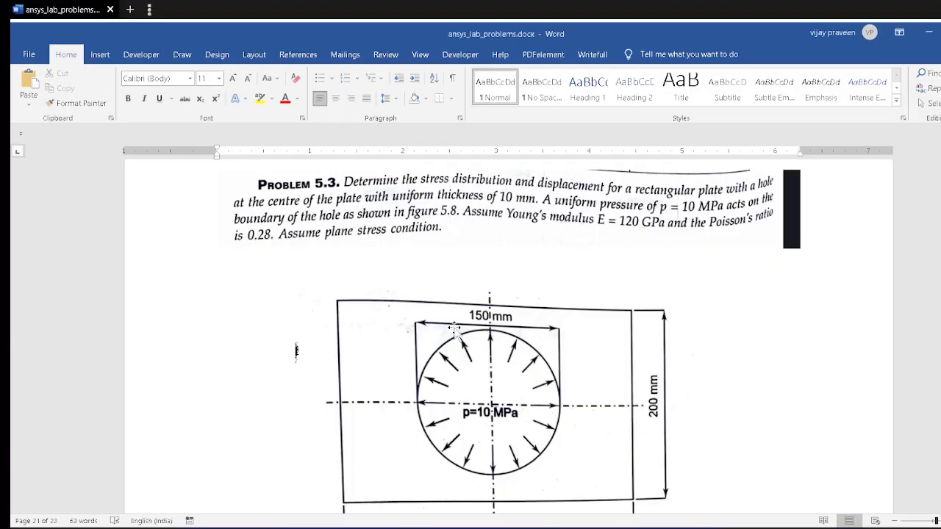
key("alt+Tab")
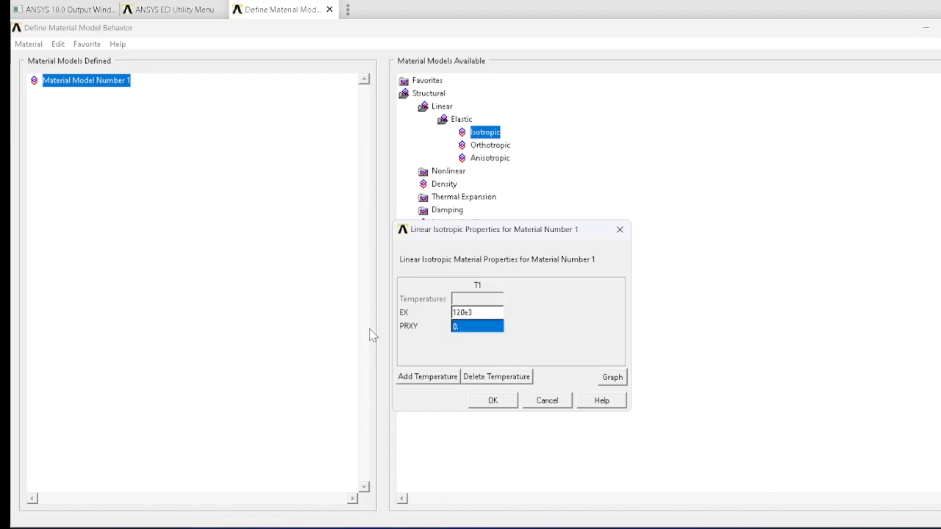
type("28")
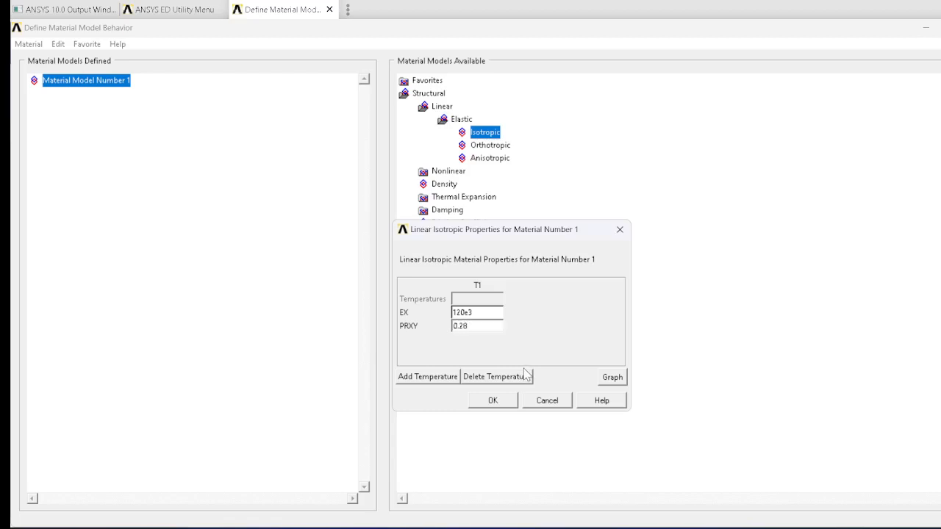
left_click(491, 399)
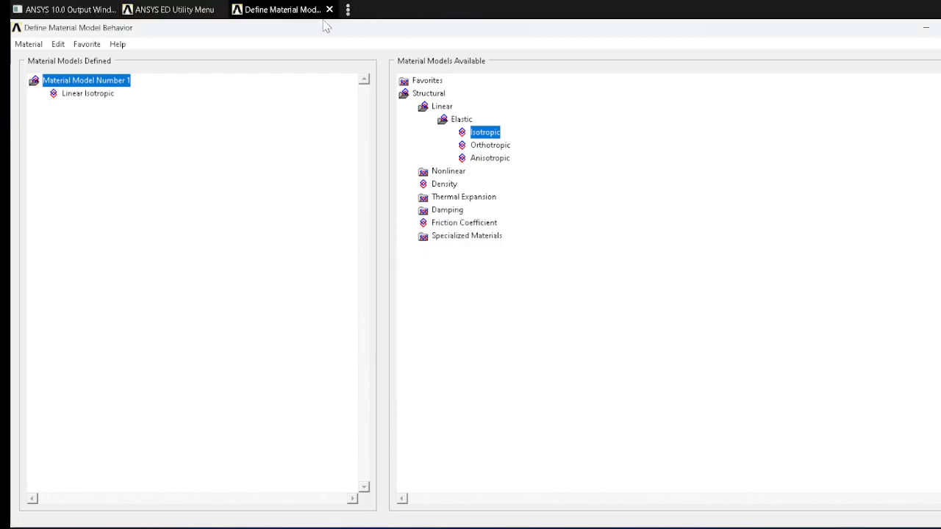
left_click(330, 11)
type("n")
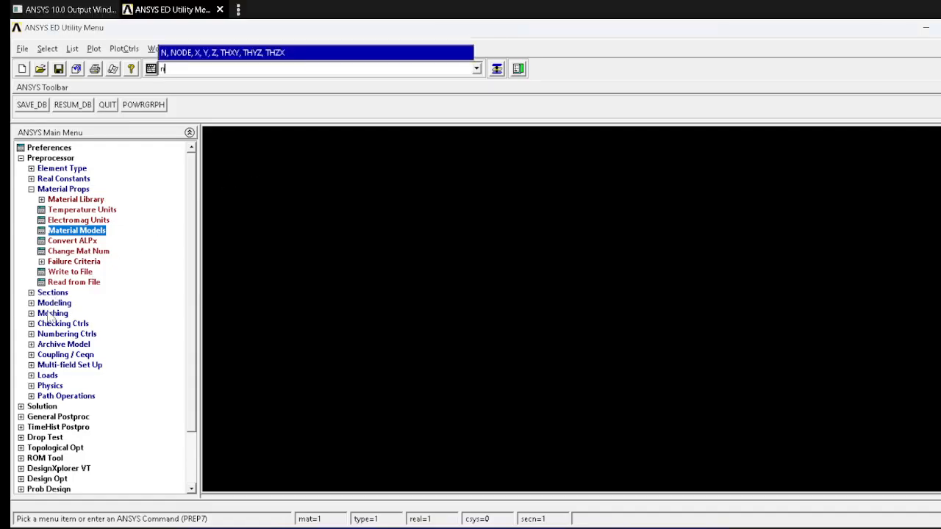
Step: Check the plate and hole dimensions in the Problem 5.3 figure in Word before creating geometry in ANSYS
left_click(54, 304)
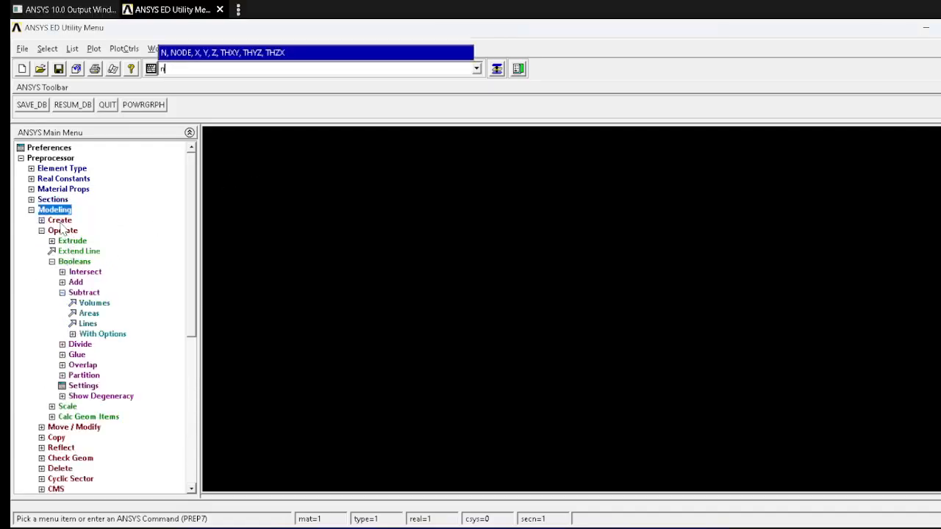
left_click(60, 219)
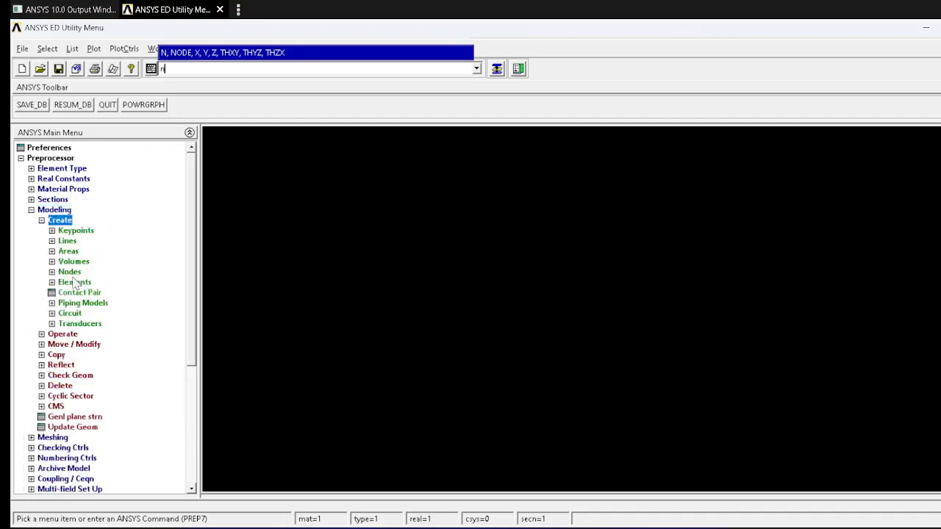
key("alt+Tab")
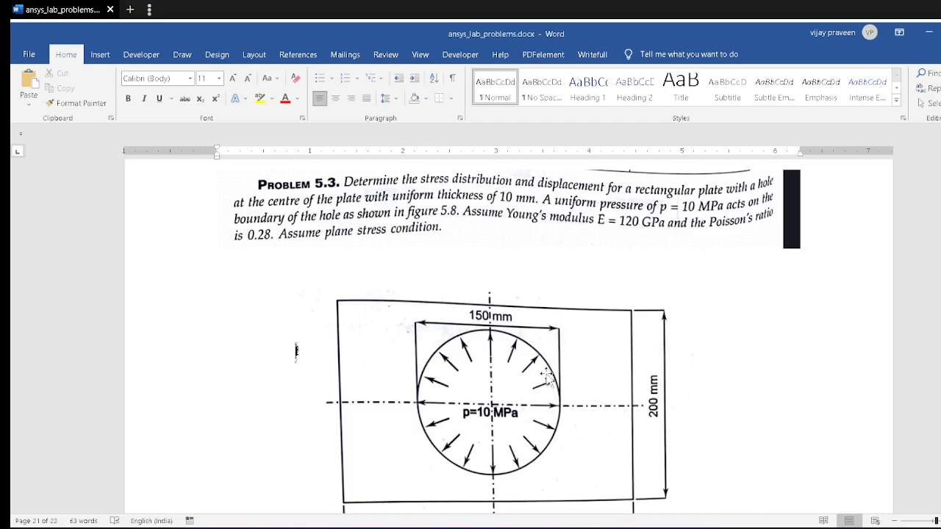
scroll(519, 397, "down", 2)
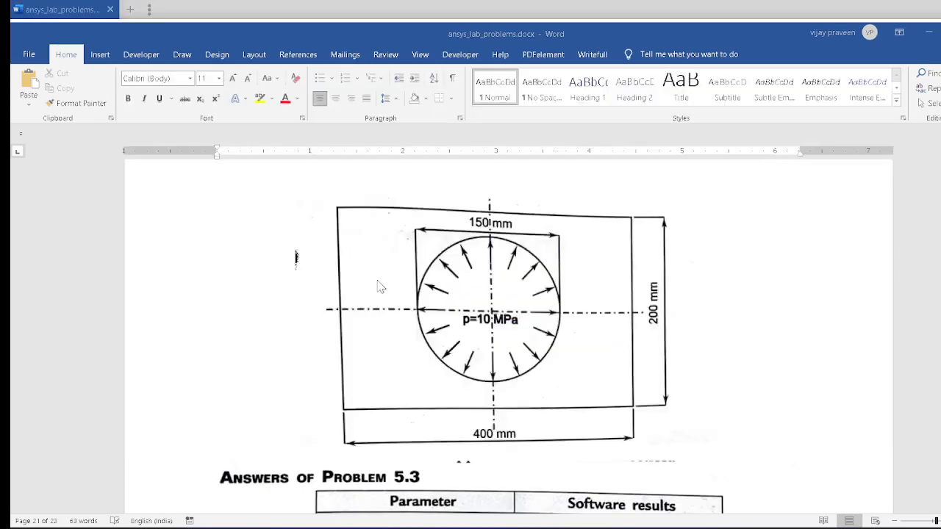
key("alt+Tab")
Step: Start a rectangle area by 2 corners with its first corner at WP X 0 and WP Y 0
left_click(74, 251)
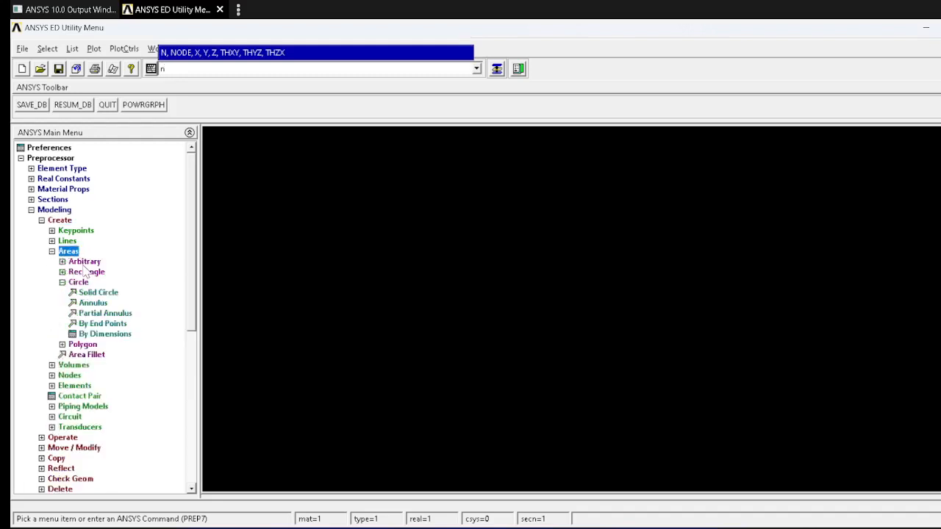
left_click(87, 272)
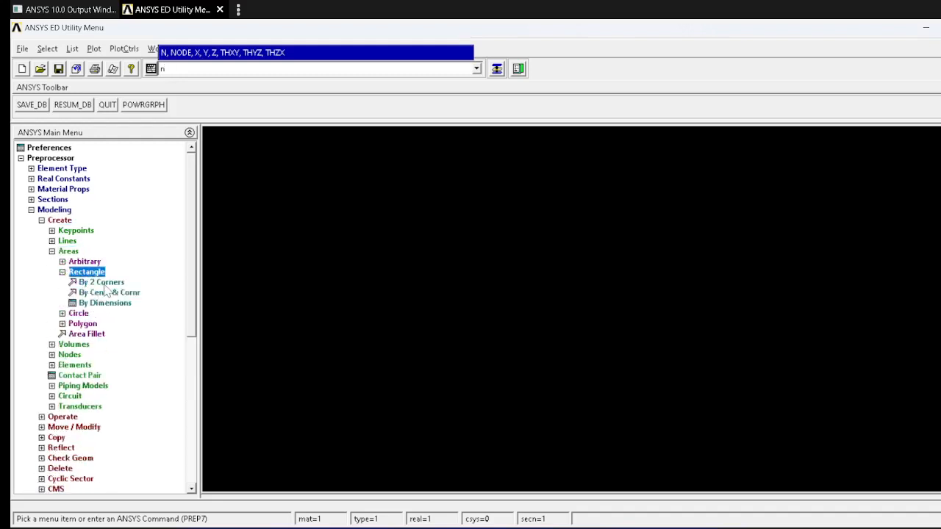
left_click(101, 282)
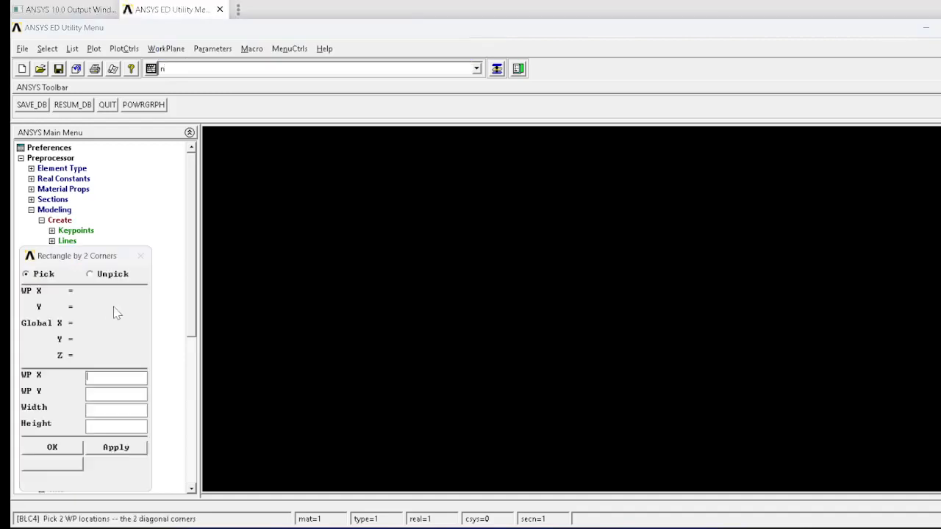
left_click(113, 392)
type("0")
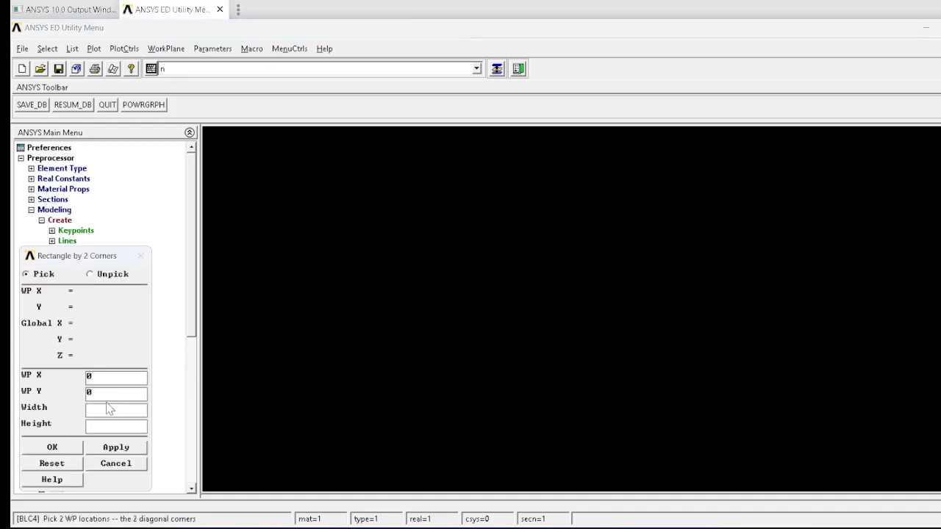
Step: Create the quarter-plate rectangle with width 200 and height 100, consulting the figure in Word for the dimensions
key("alt+Tab")
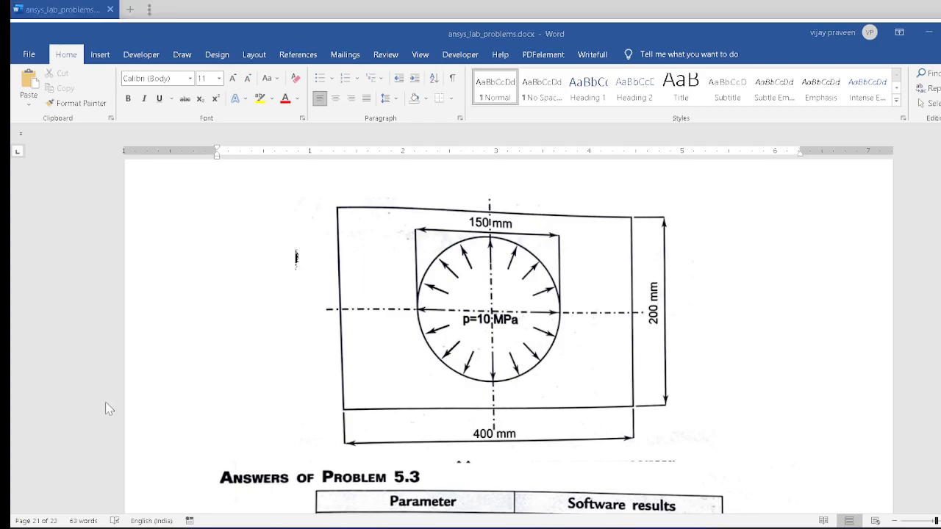
key("alt+Tab")
type("2")
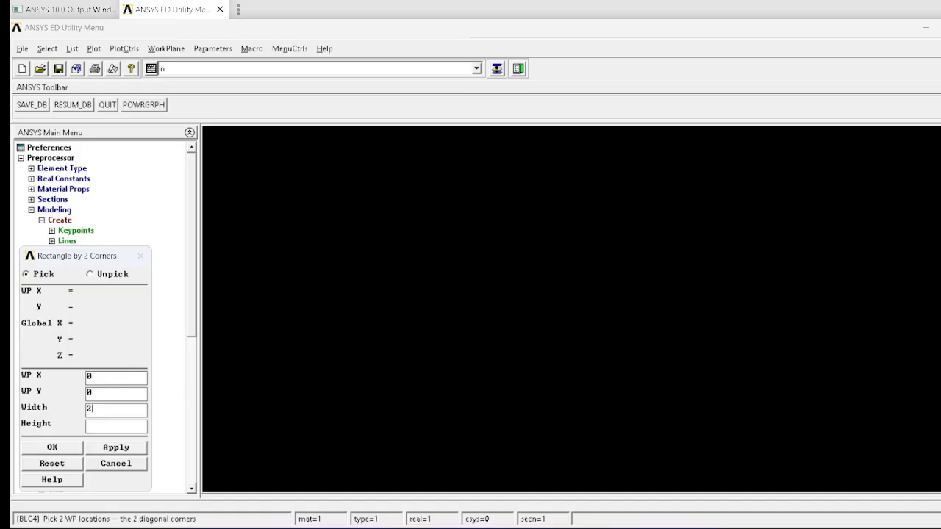
key("alt+Tab")
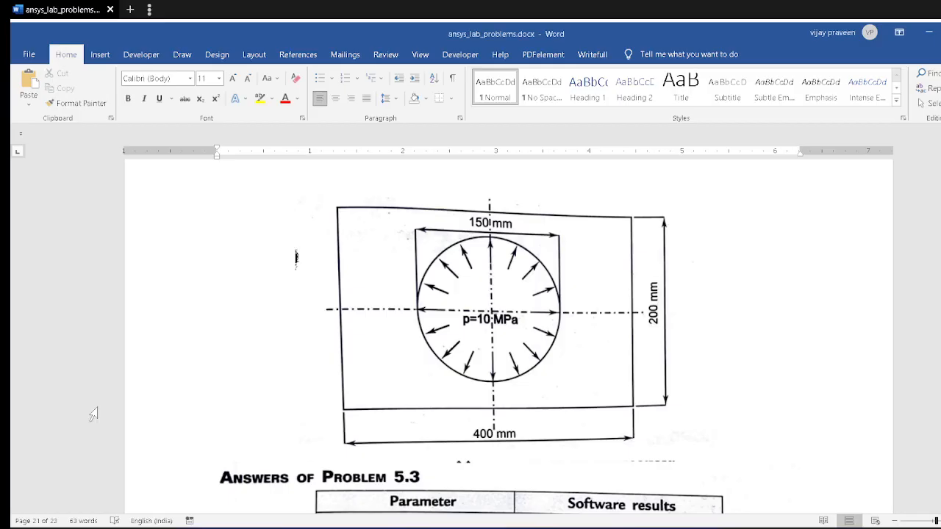
key("alt+Tab")
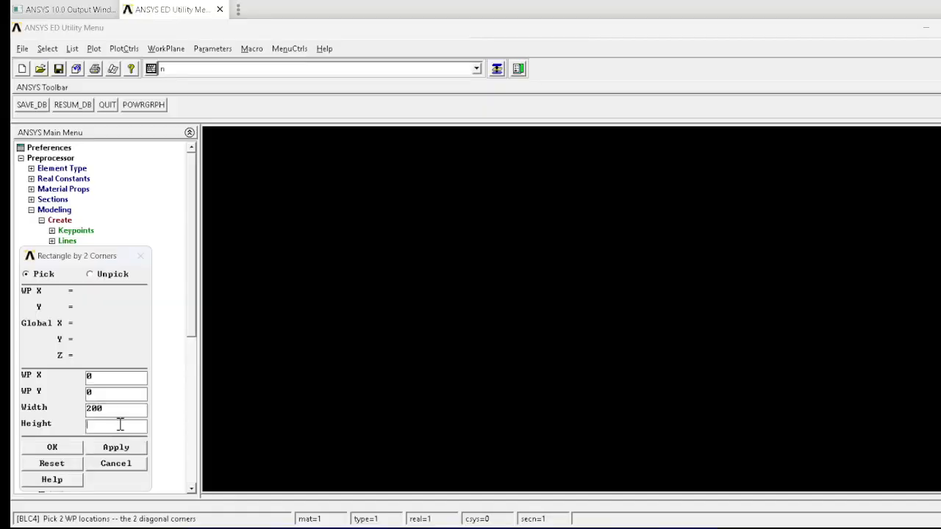
left_click(96, 429)
type("100")
left_click(67, 451)
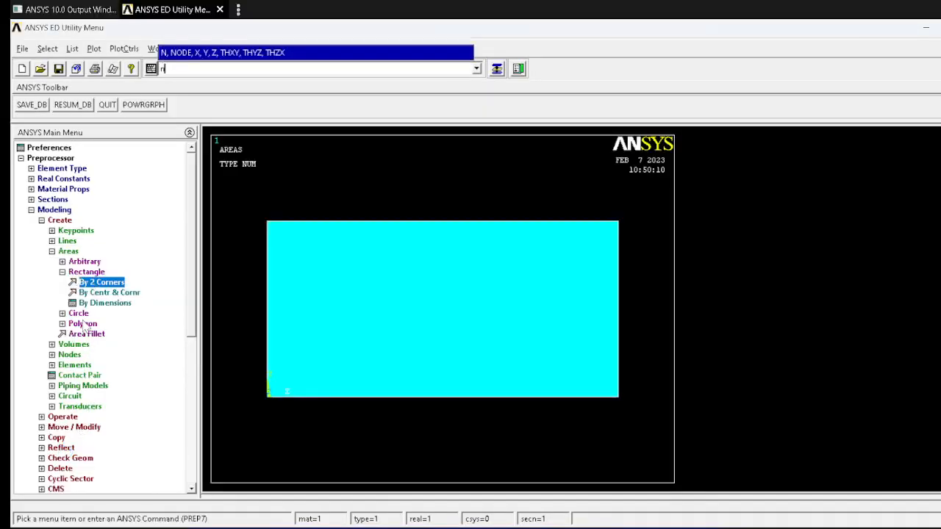
Step: Create a solid circle area centred at WP X 0, WP Y 0 with radius 75, consulting the Word figure for the hole size
left_click(80, 313)
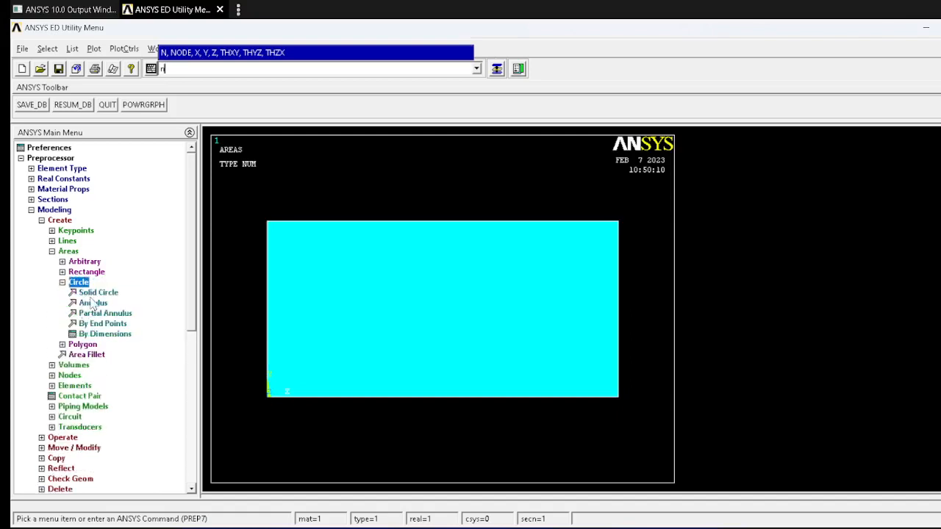
left_click(98, 293)
type("0")
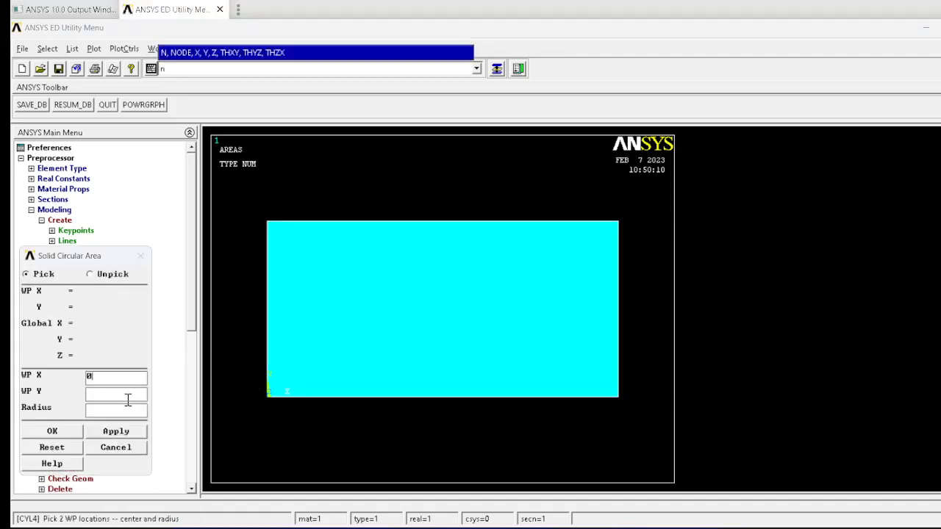
left_click(128, 397)
type("0")
key("alt+Tab")
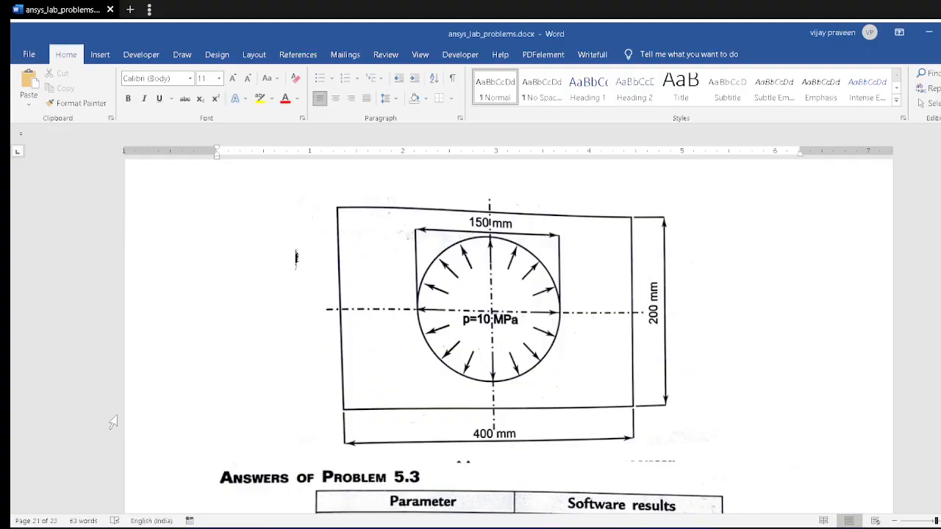
key("alt+Tab")
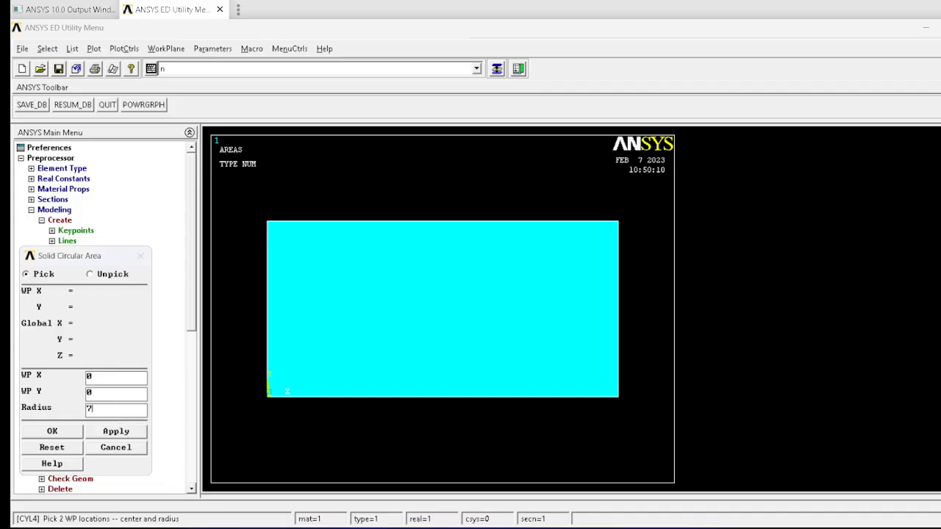
left_click(70, 434)
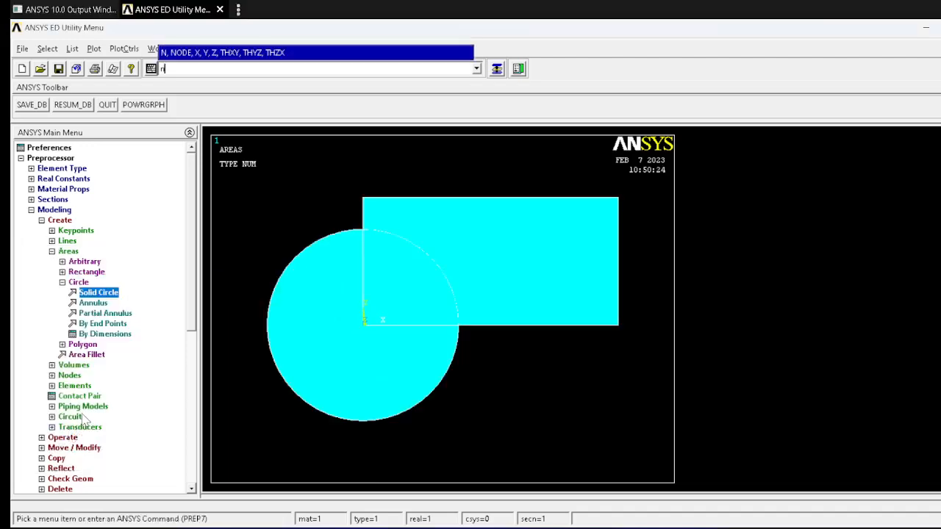
Step: Subtract the solid circle area from the rectangle area to cut the hole's quarter out of the plate
key("alt+Tab")
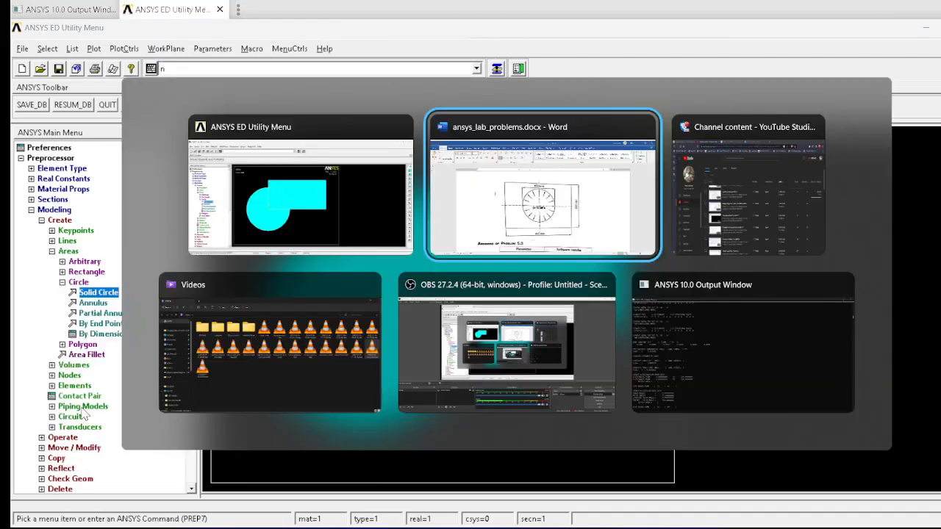
key("alt+Tab")
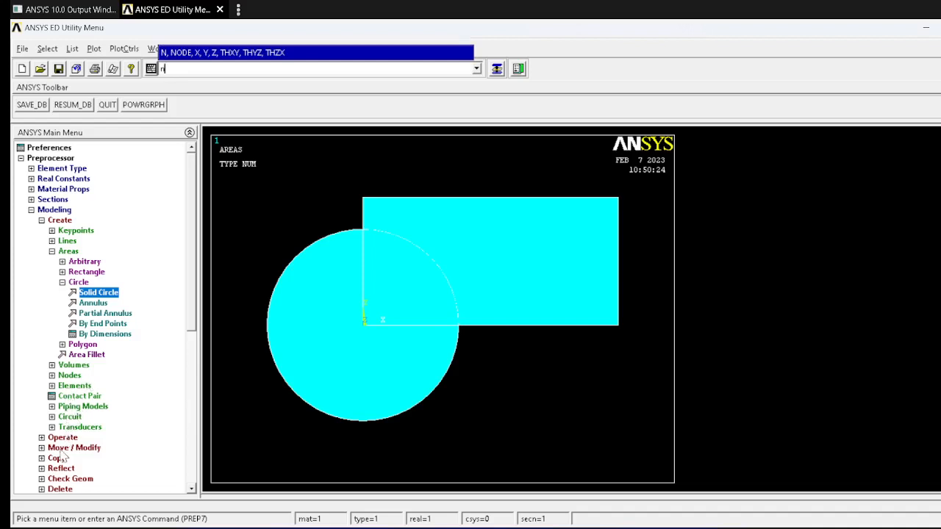
left_click(52, 250)
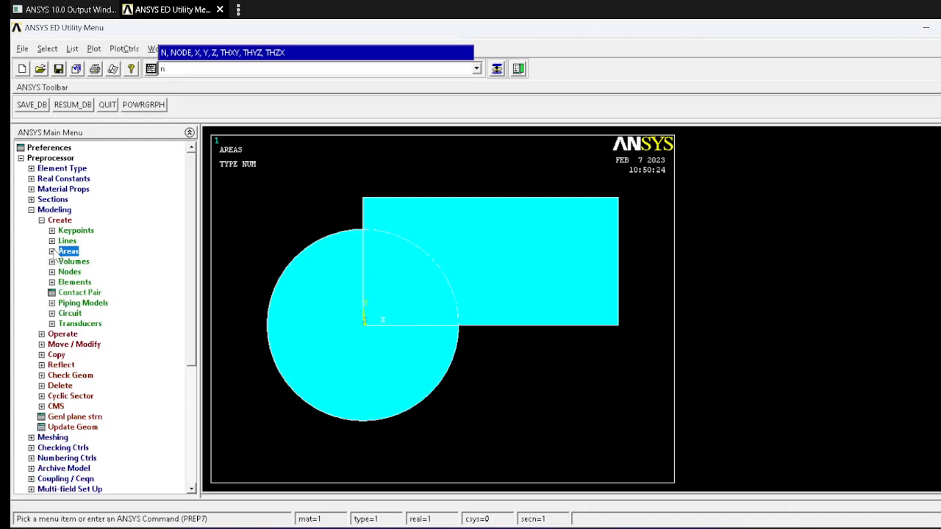
left_click(49, 334)
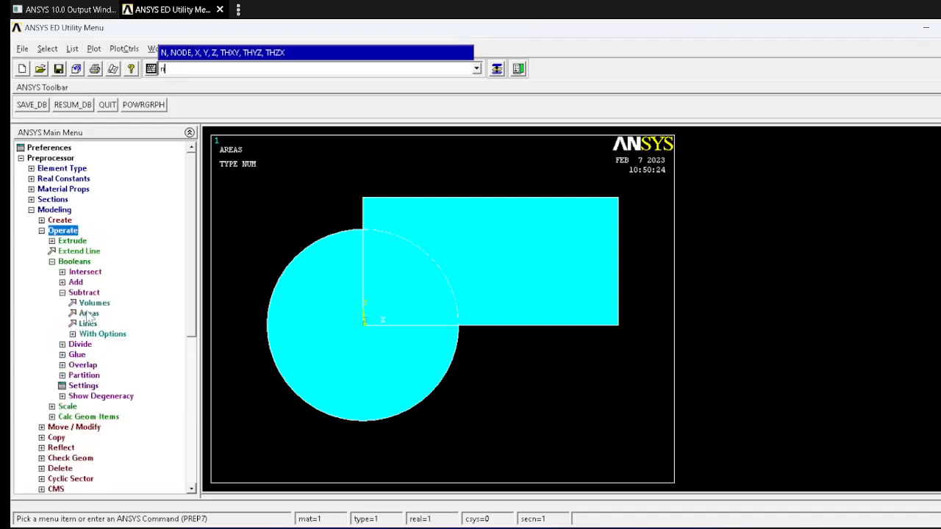
left_click(89, 314)
left_click(489, 266)
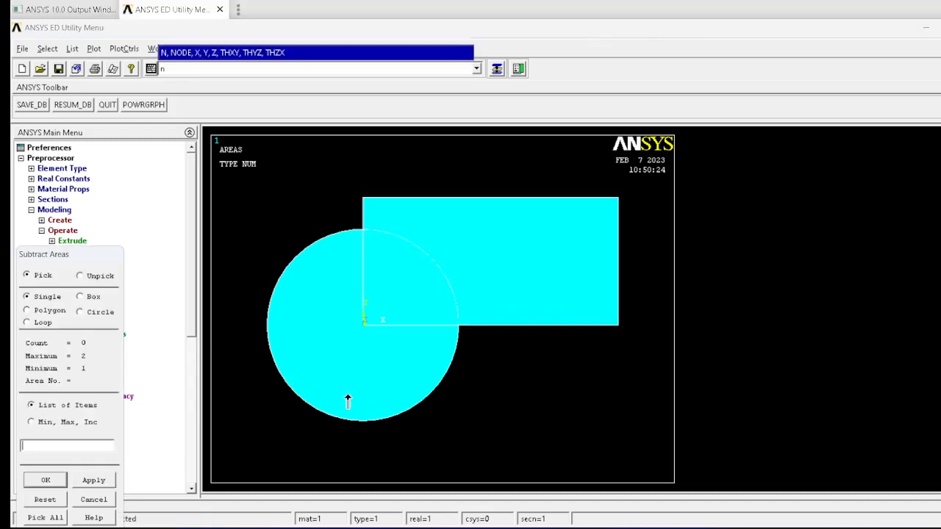
left_click(348, 399)
left_click(47, 479)
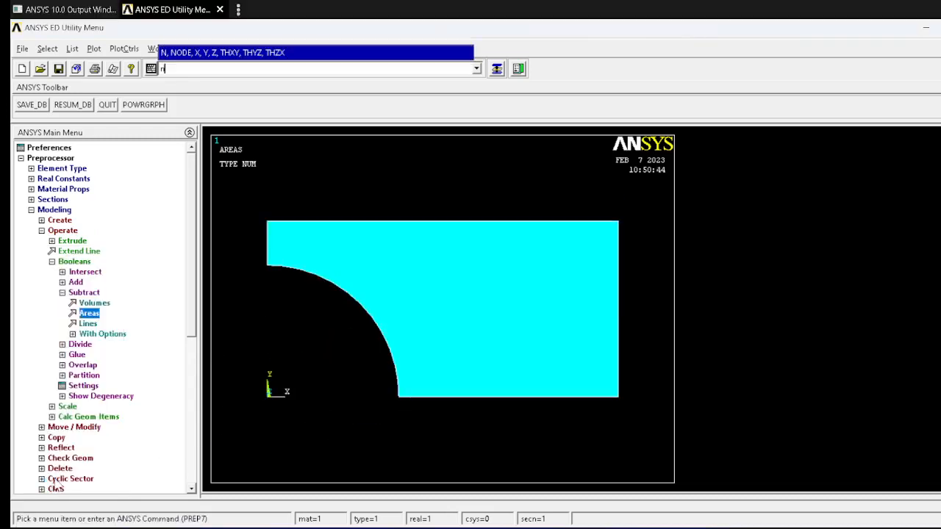
Step: Mesh the quarter-plate area with free quadrilateral elements, using Smart Size set several levels finer than 6
left_click(32, 210)
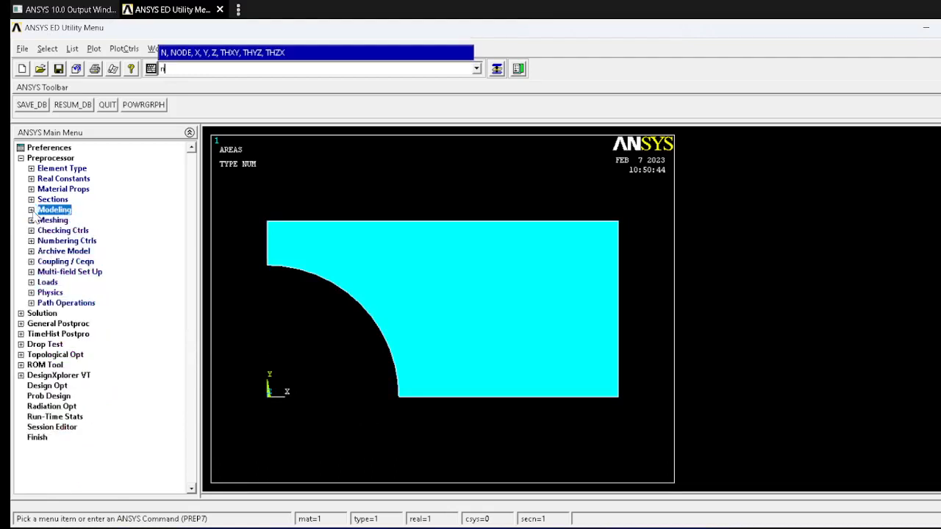
left_click(41, 221)
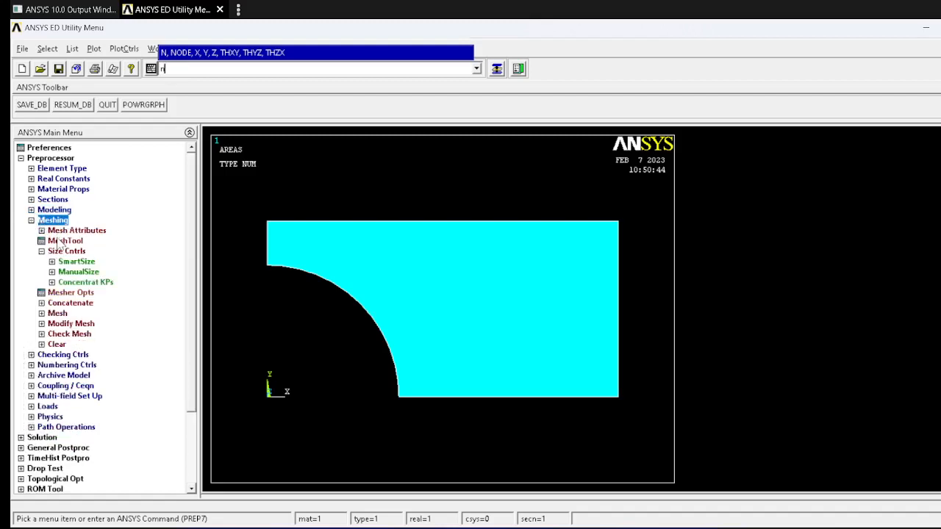
left_click(60, 242)
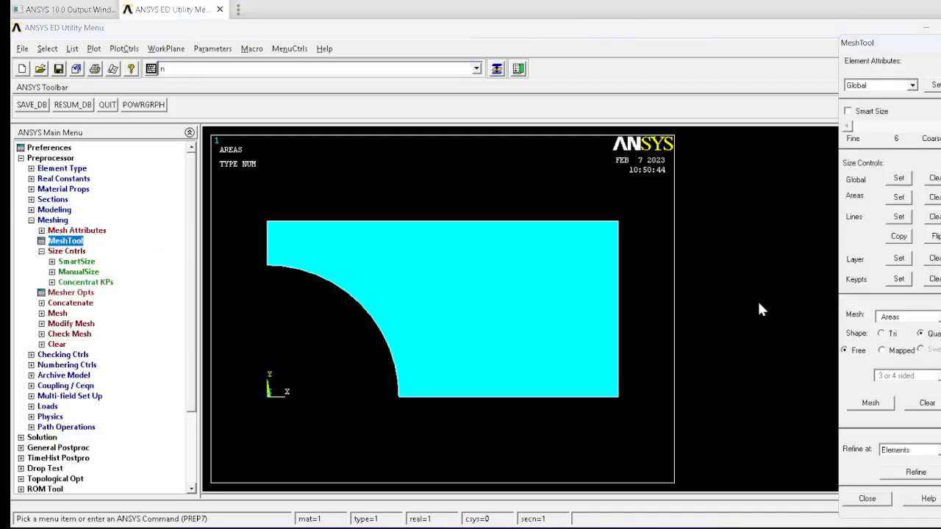
left_click(856, 110)
left_click(849, 126)
left_click(849, 126)
left_click(849, 127)
left_click(849, 127)
left_click(871, 404)
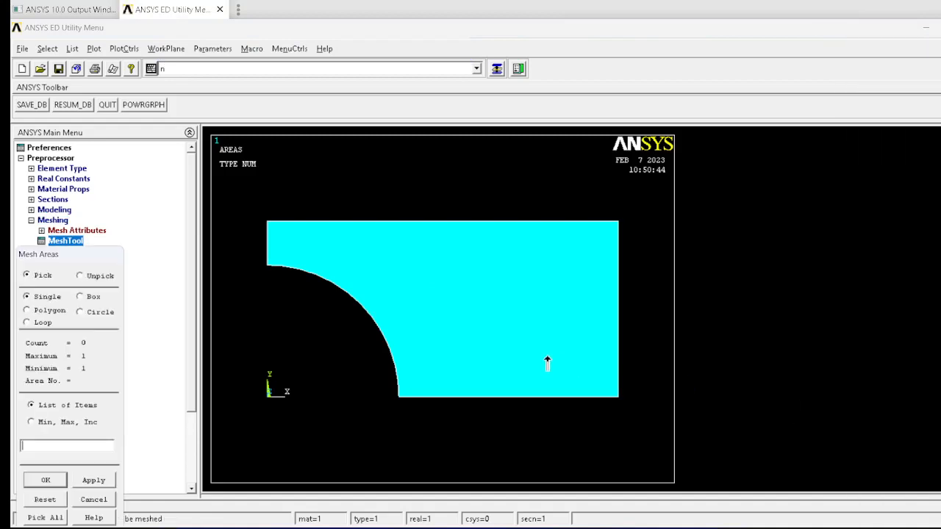
left_click(547, 362)
left_click(46, 479)
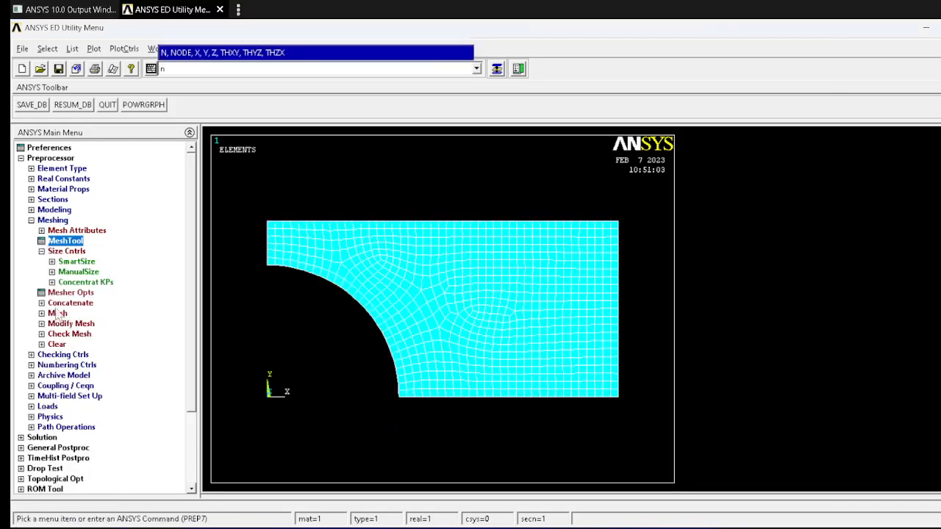
Step: Apply symmetry boundary conditions to the quarter plate's left vertical line and bottom horizontal line, consulting the figure in Word
left_click(46, 220)
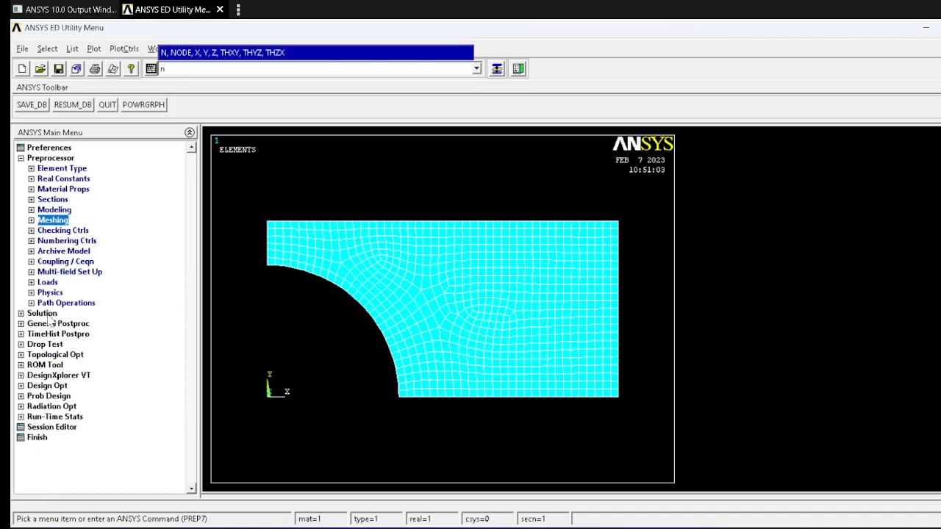
left_click(42, 313)
left_click(65, 190)
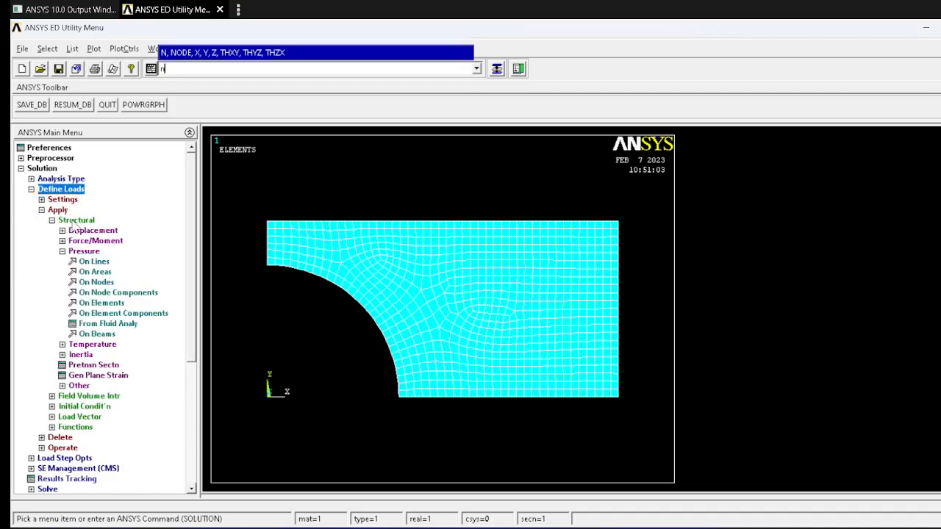
left_click(75, 222)
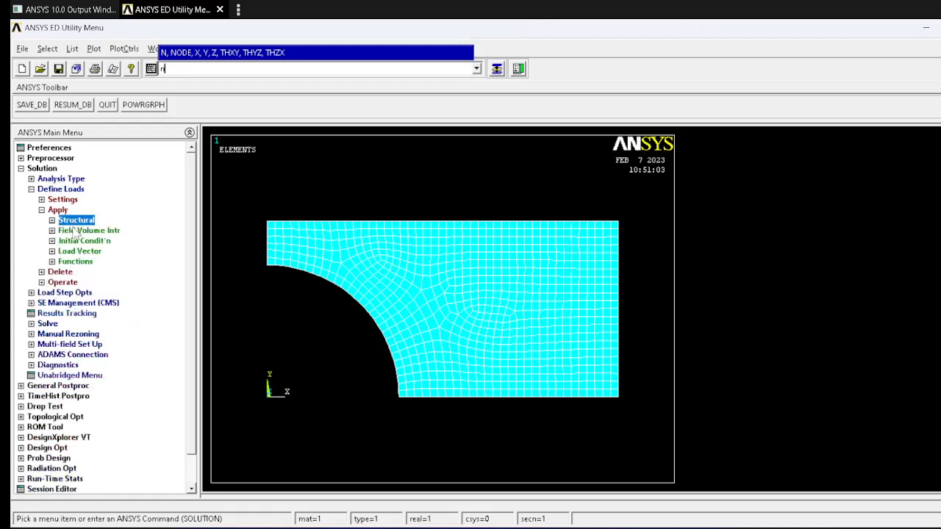
left_click(75, 224)
key("alt+Tab")
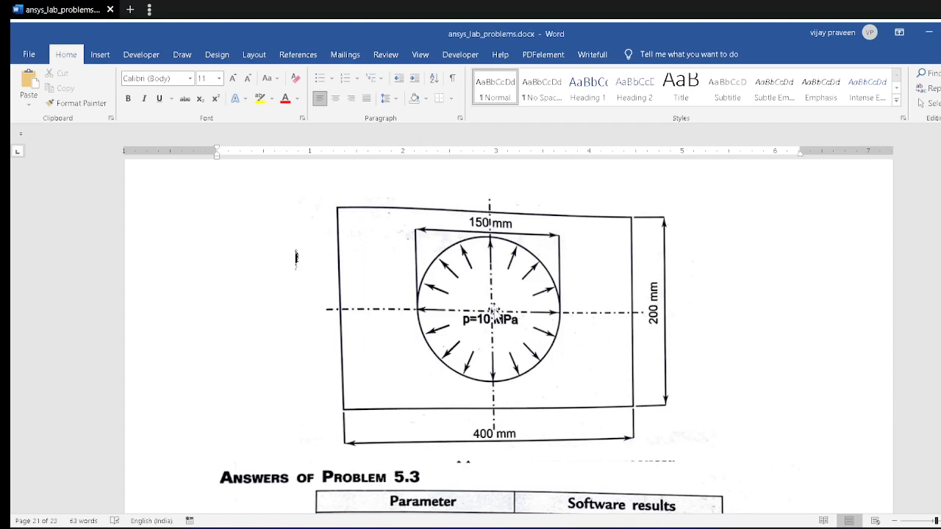
key("alt+Tab")
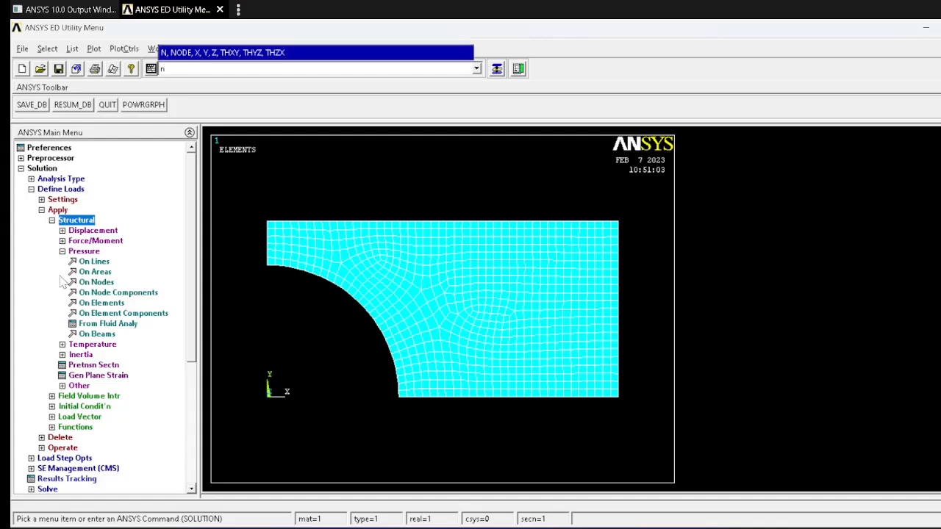
left_click(93, 230)
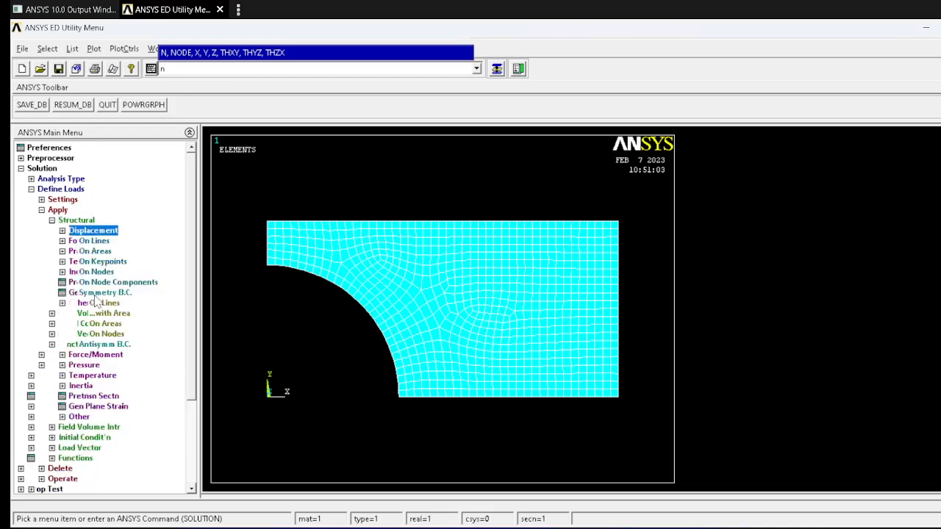
left_click(103, 303)
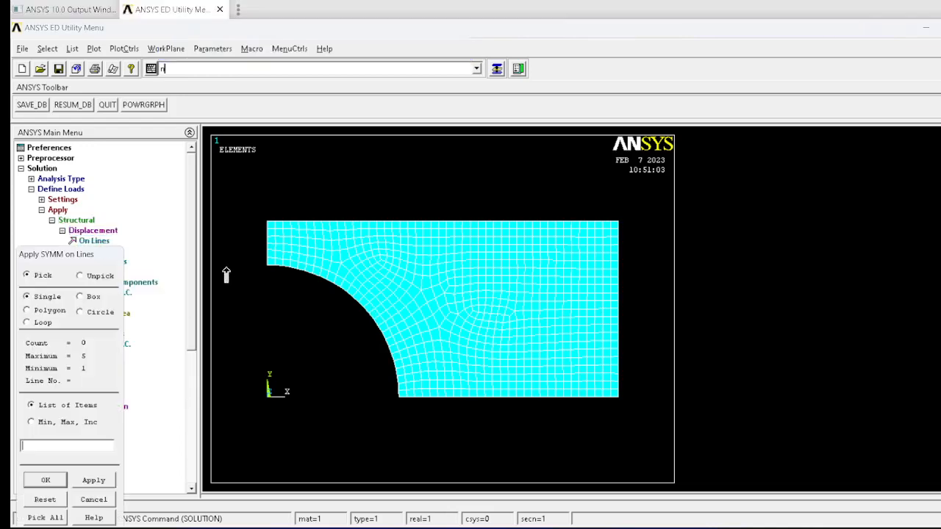
left_click(266, 246)
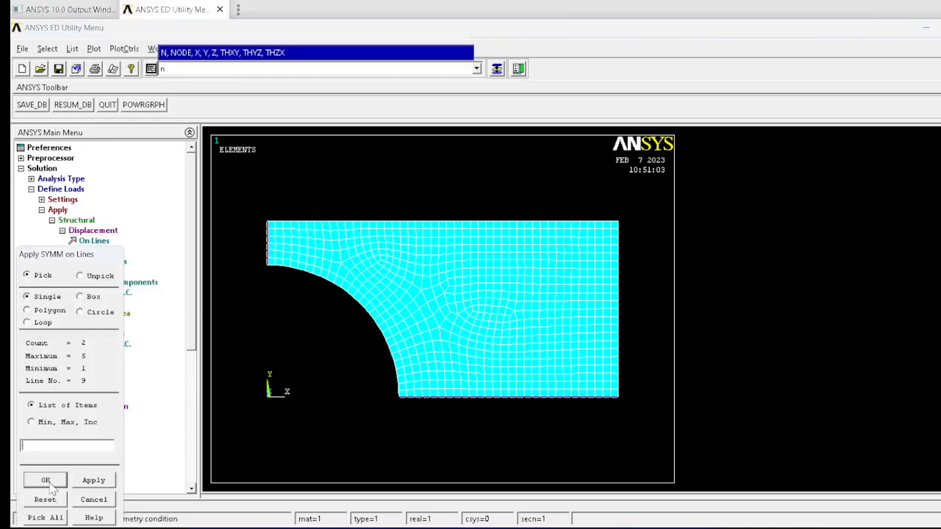
left_click(45, 480)
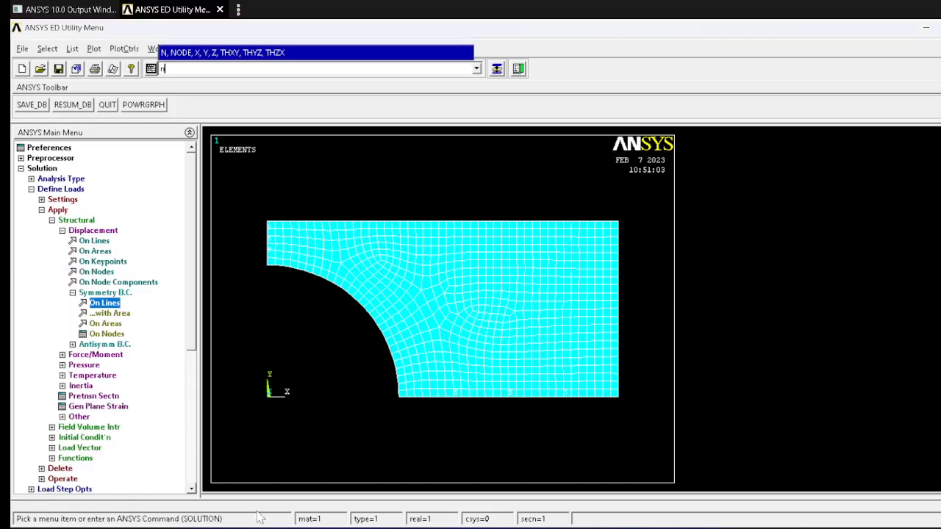
Step: Apply a constant pressure load to the curved hole line, consulting the p=10 MPa value in the Word figure
left_click(89, 364)
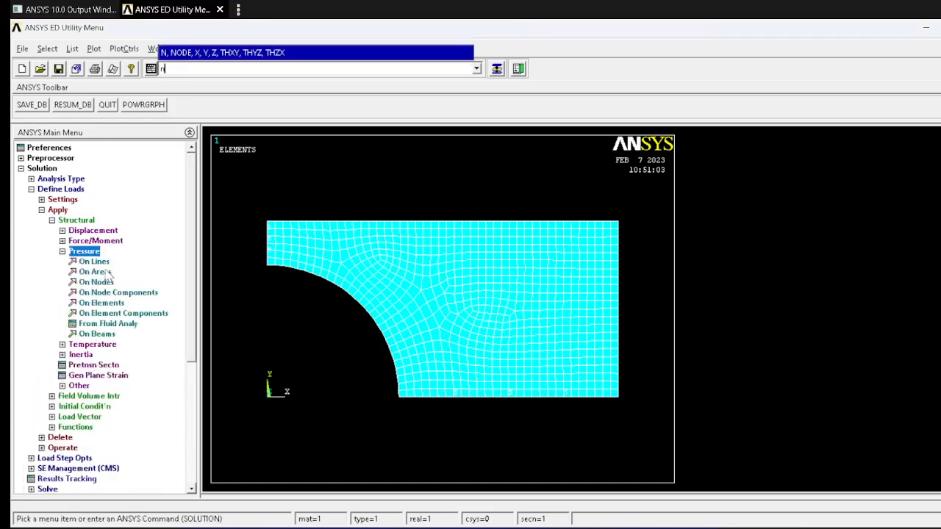
left_click(92, 262)
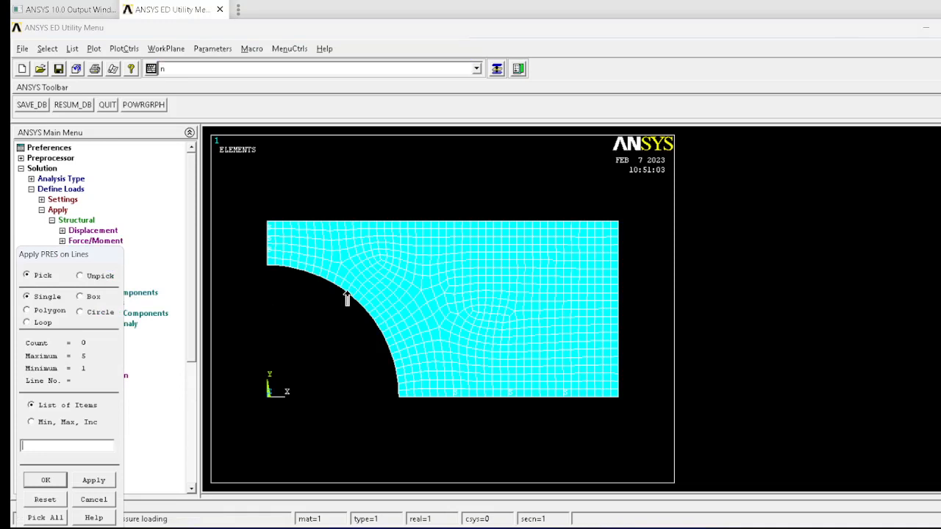
left_click(346, 292)
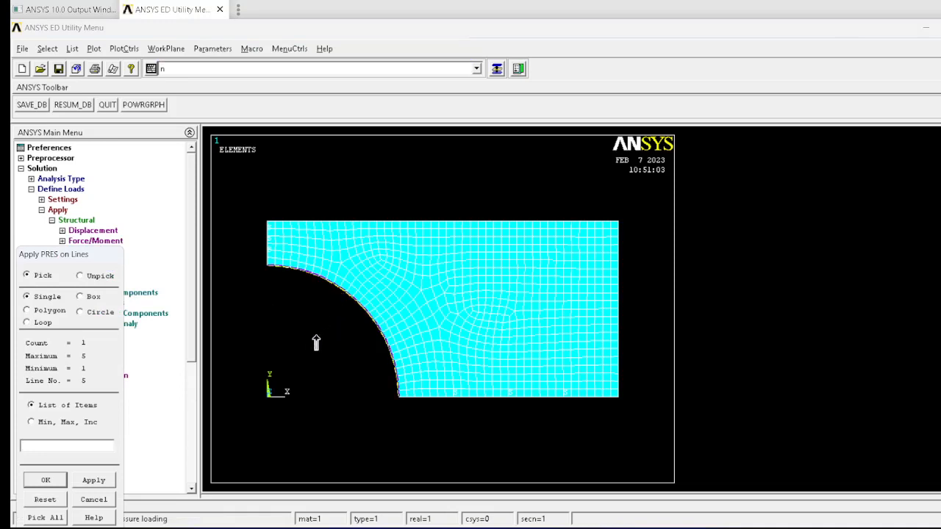
left_click(46, 480)
left_click_drag(599, 234, 523, 238)
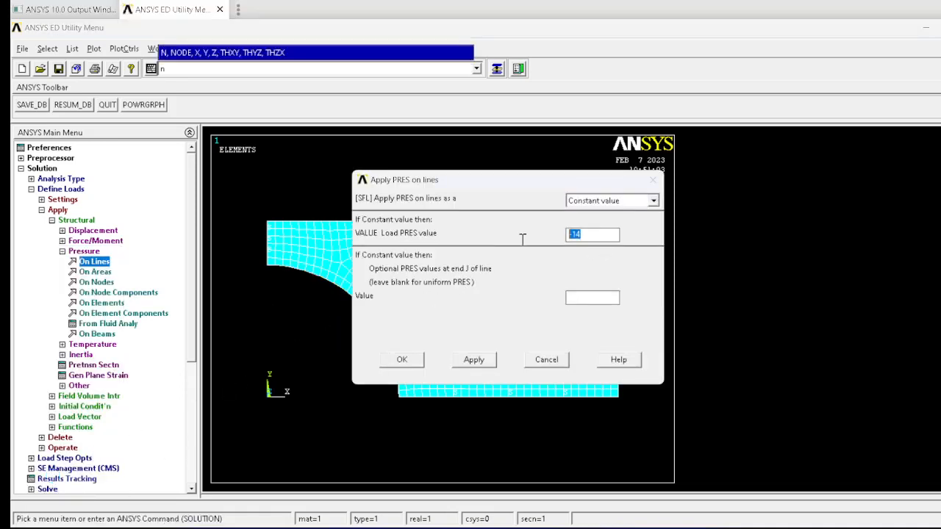
key("alt+Tab")
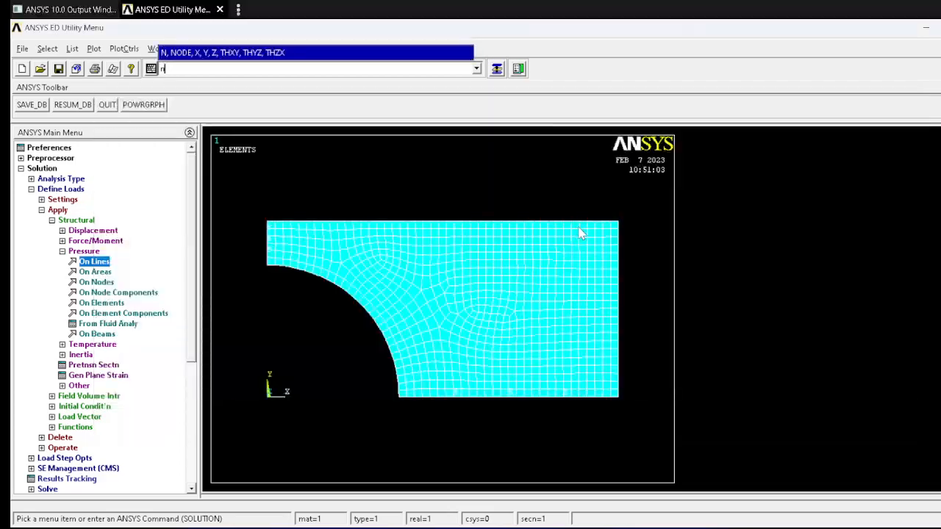
key("alt+Tab")
left_click(580, 235)
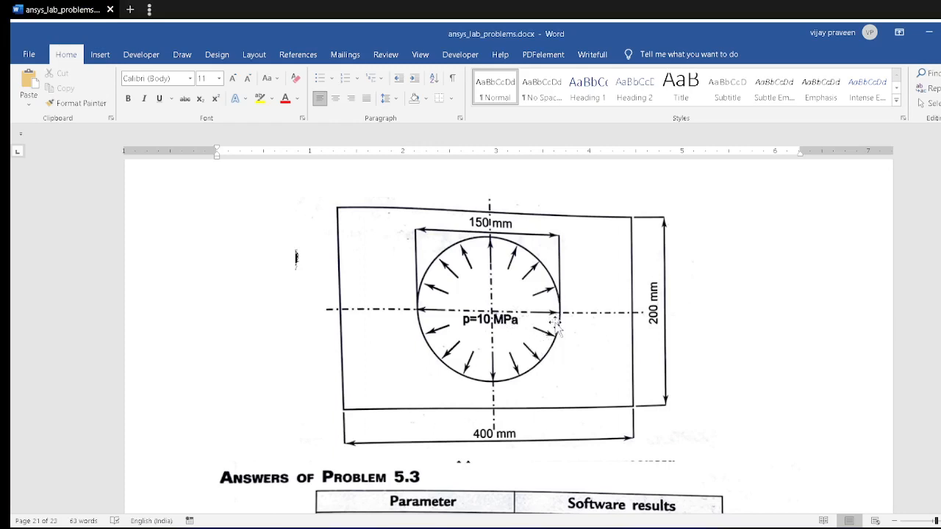
key("alt+Tab")
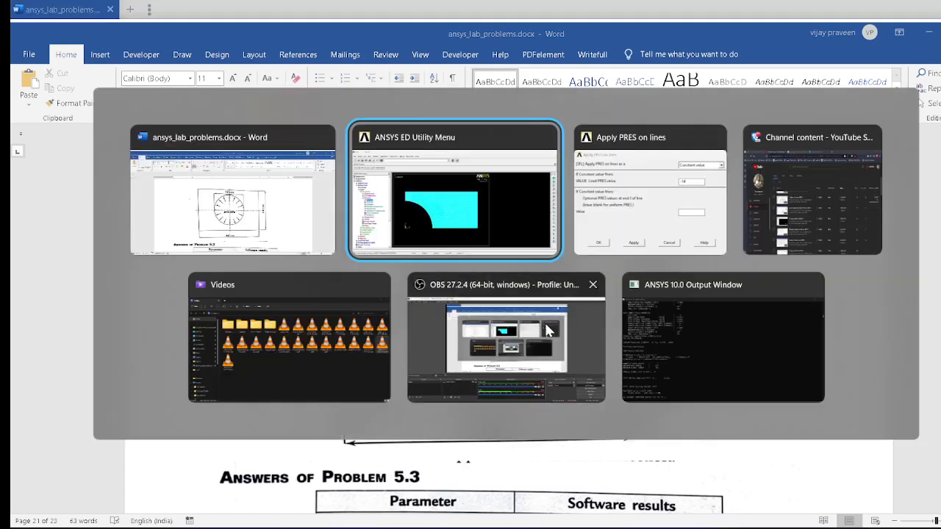
key("alt+Tab")
key("Tab")
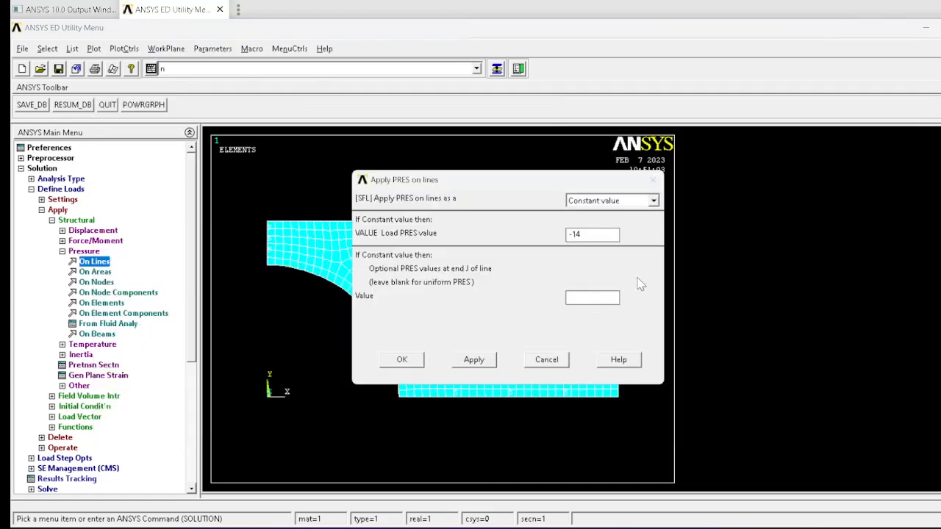
left_click_drag(602, 238, 226, 231)
left_click(382, 364)
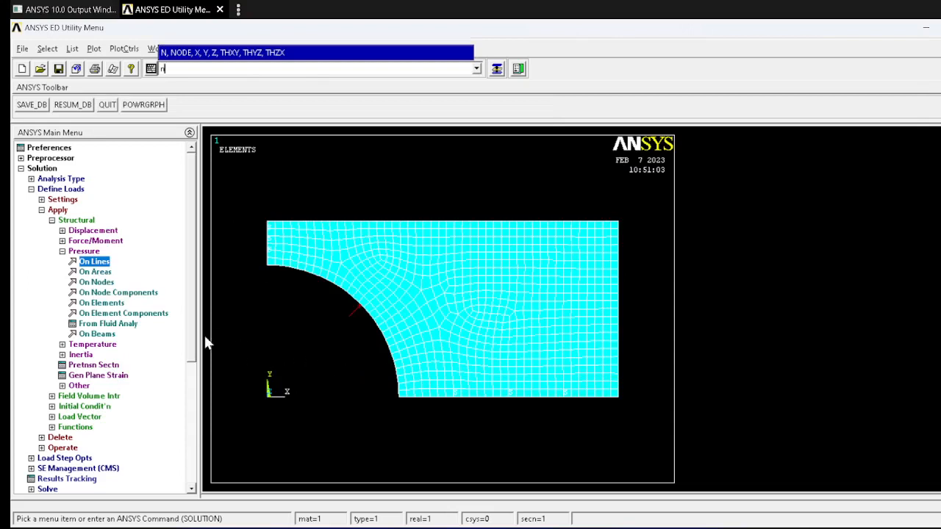
Step: Solve the current load step and close the solution notice and status window
left_click(51, 189)
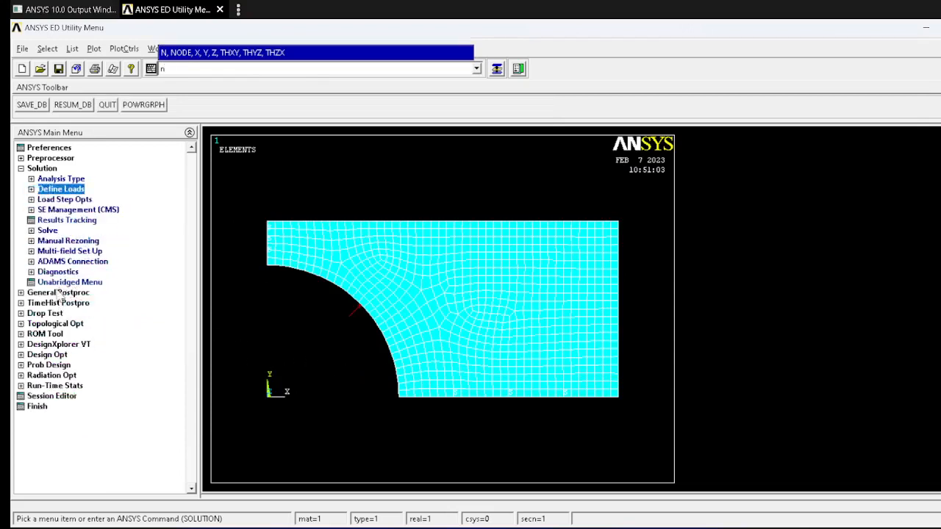
left_click(47, 231)
left_click(66, 240)
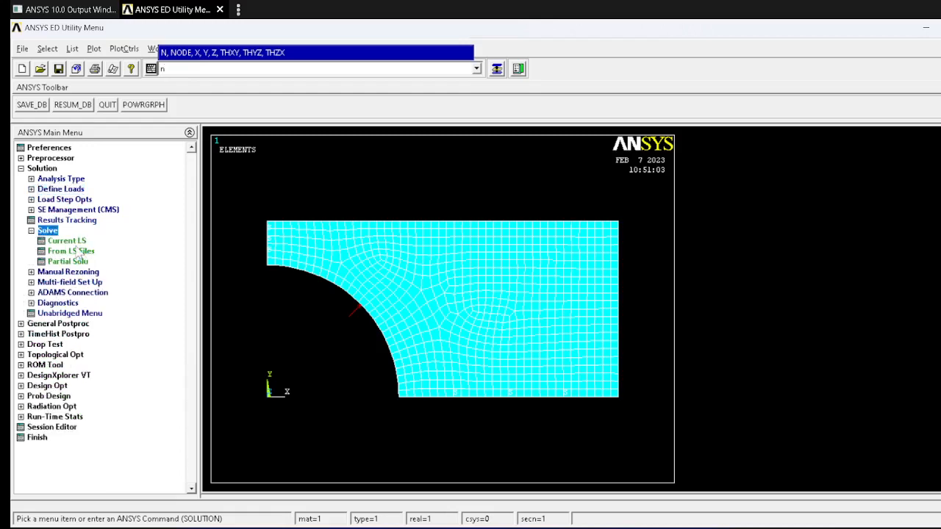
key("Return")
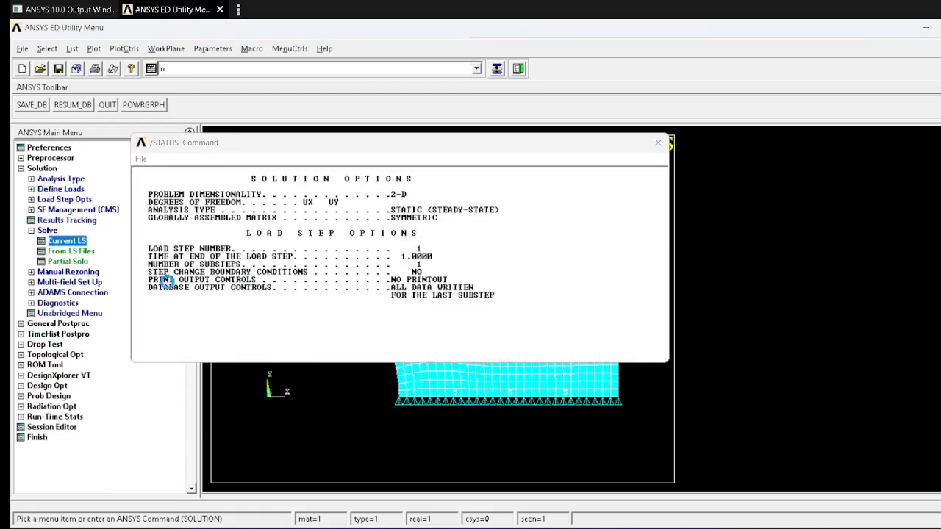
left_click(193, 115)
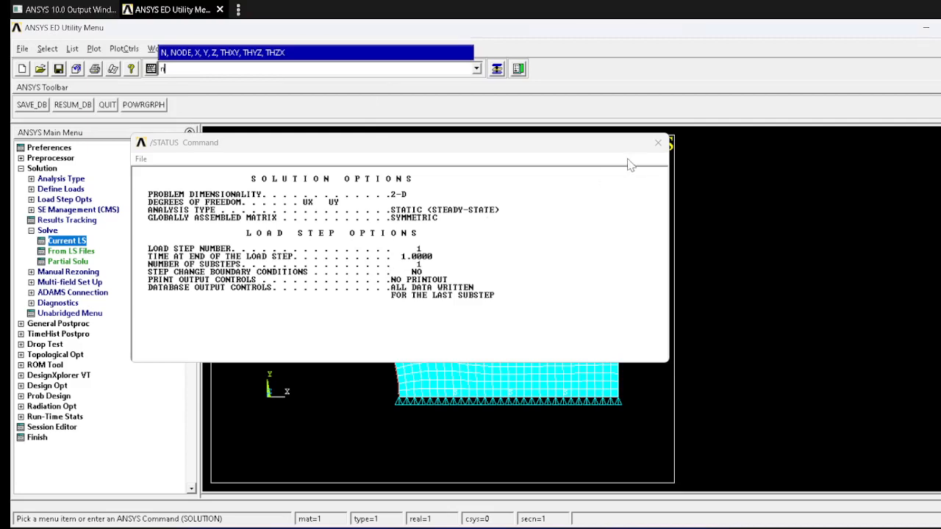
left_click(657, 143)
Step: Plot the nodal displacement vector sum as a contour on the deformed shape and compare it with the Problem 5.3 answers table in Word
left_click(59, 324)
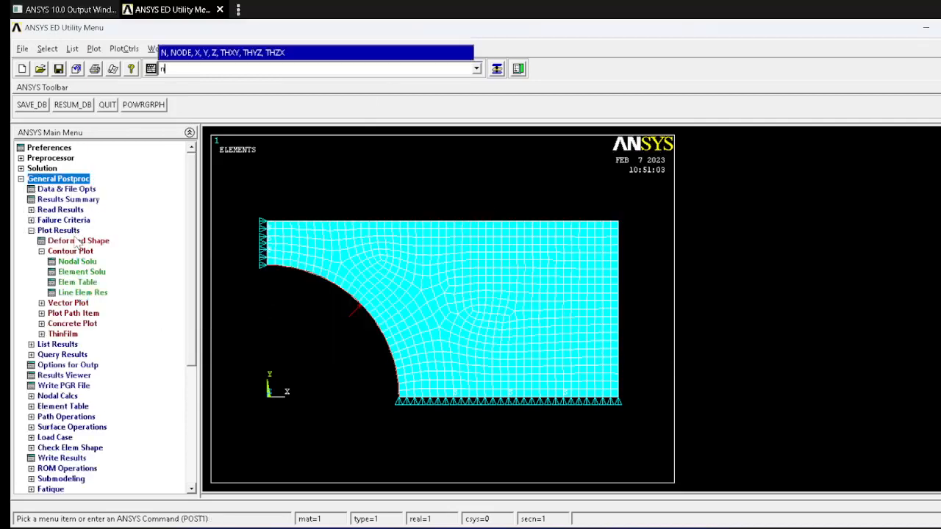
left_click(77, 262)
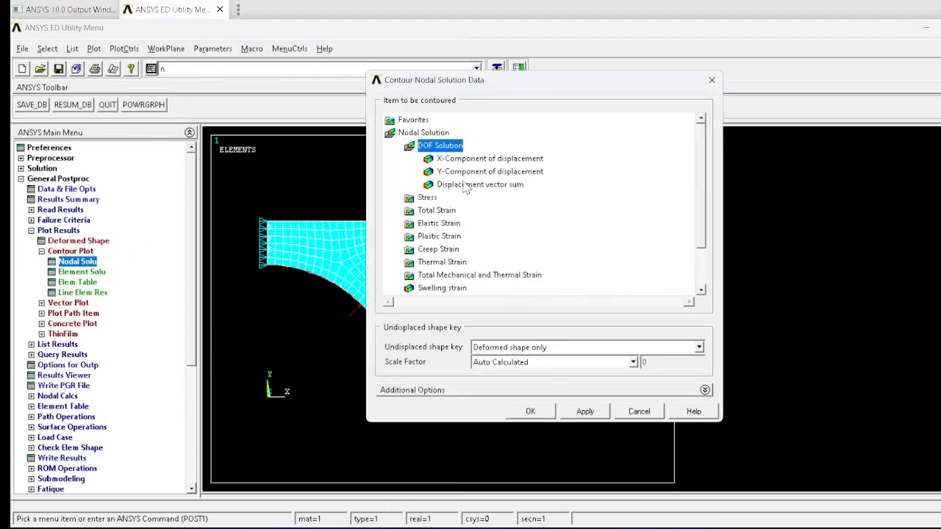
left_click(470, 185)
left_click(530, 411)
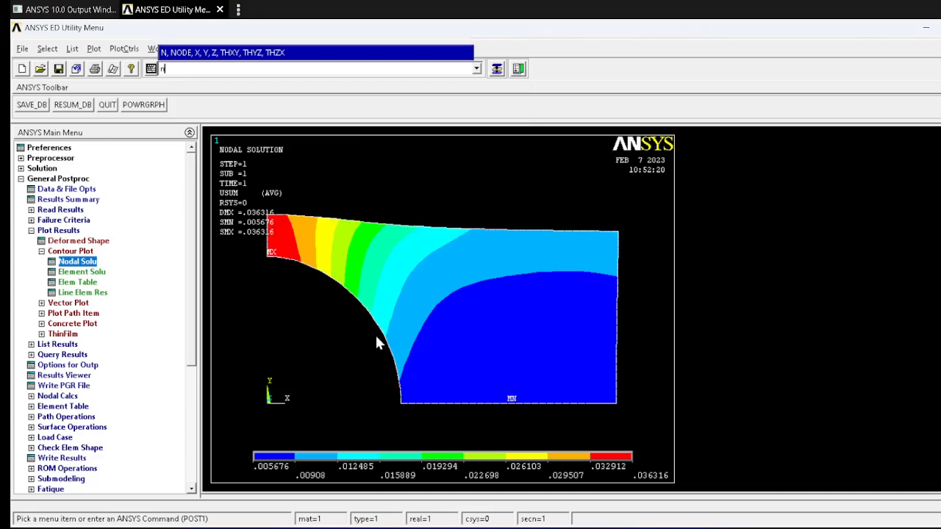
key("alt+Tab")
scroll(380, 338, "down", 3)
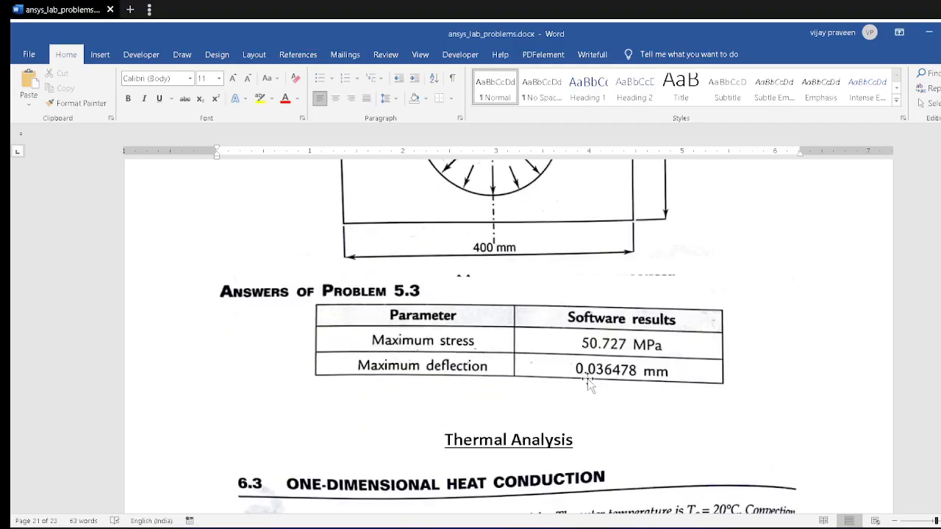
key("alt+Tab")
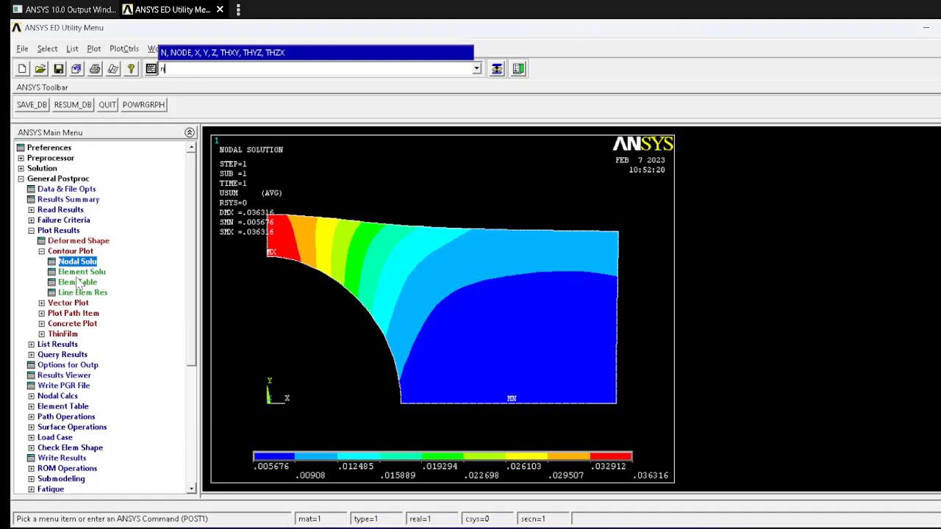
Step: Plot the von Mises stress as a nodal contour on the deformed shape and compare its maximum with the Word answers table
left_click(94, 261)
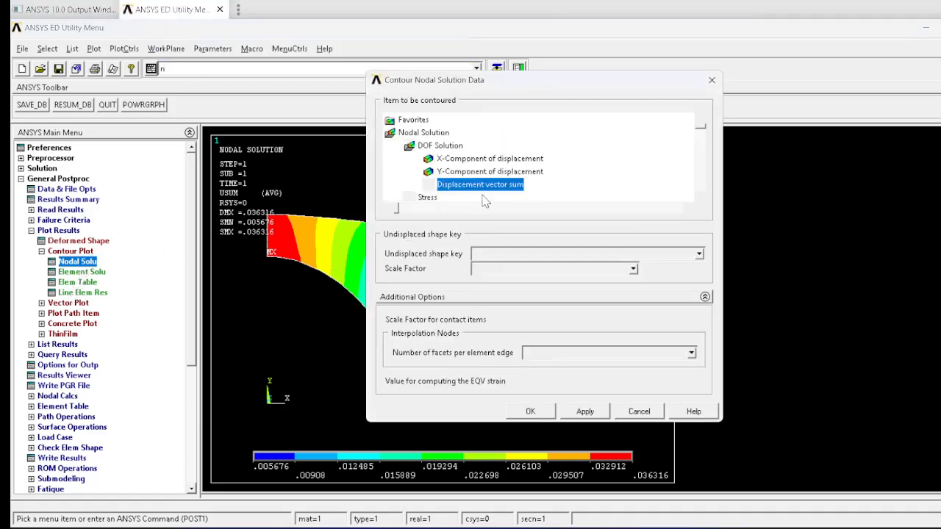
left_click(429, 198)
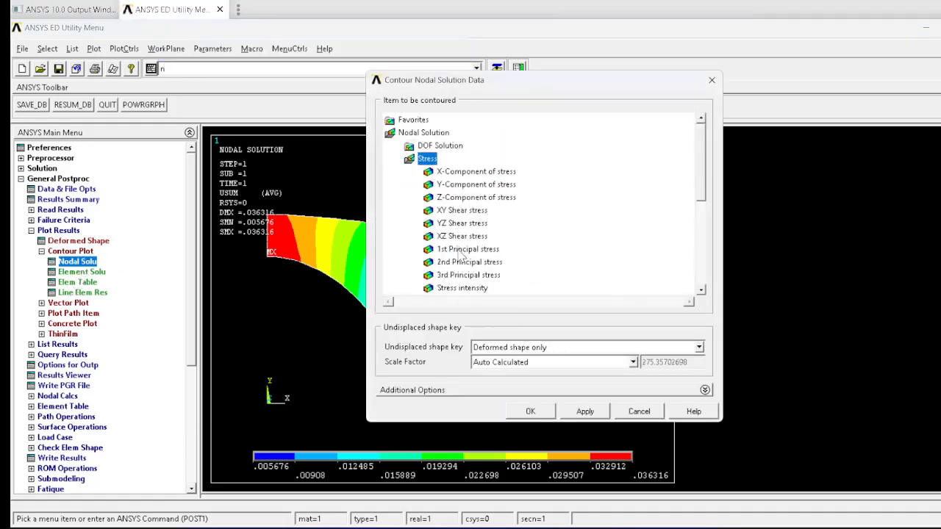
left_click(700, 290)
left_click(700, 290)
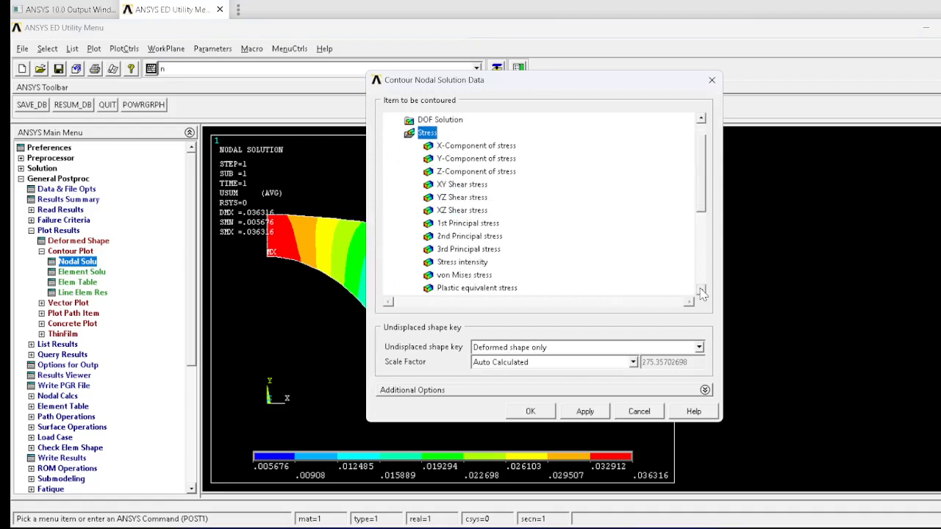
left_click(450, 275)
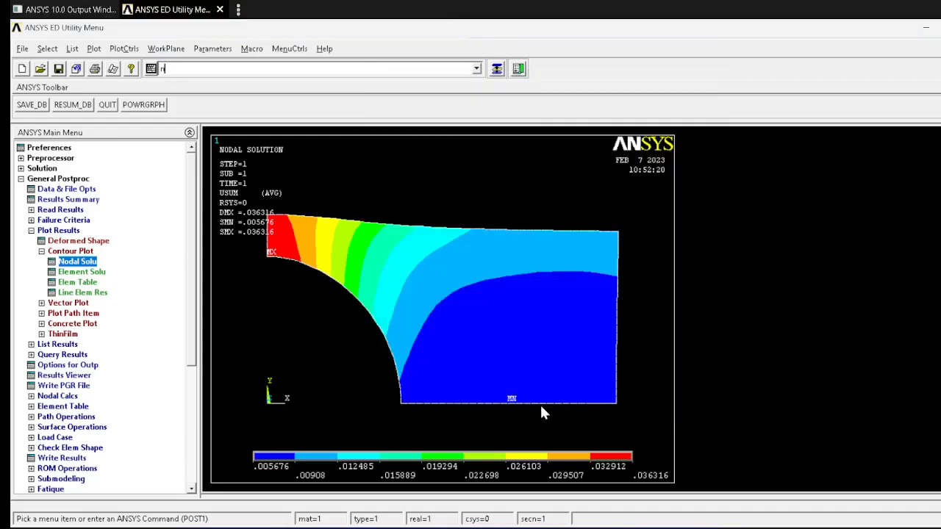
left_click(541, 411)
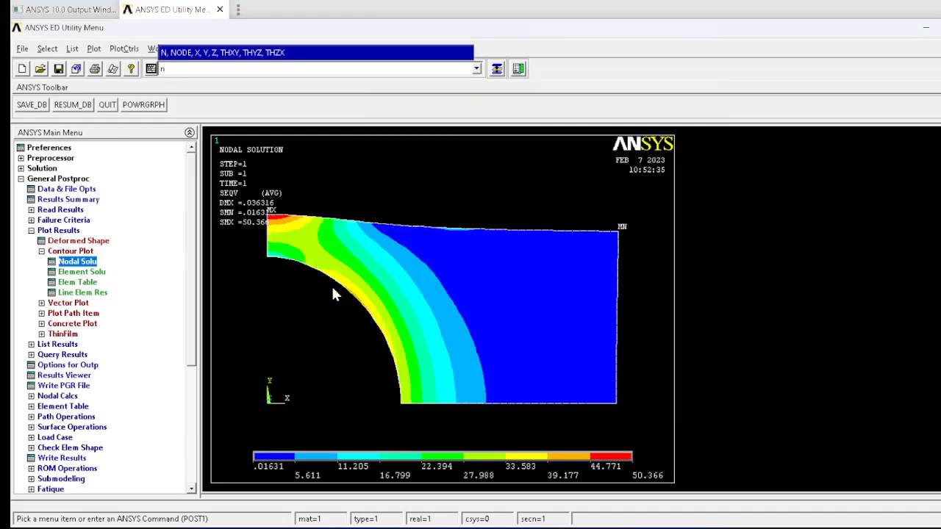
key("alt+Tab")
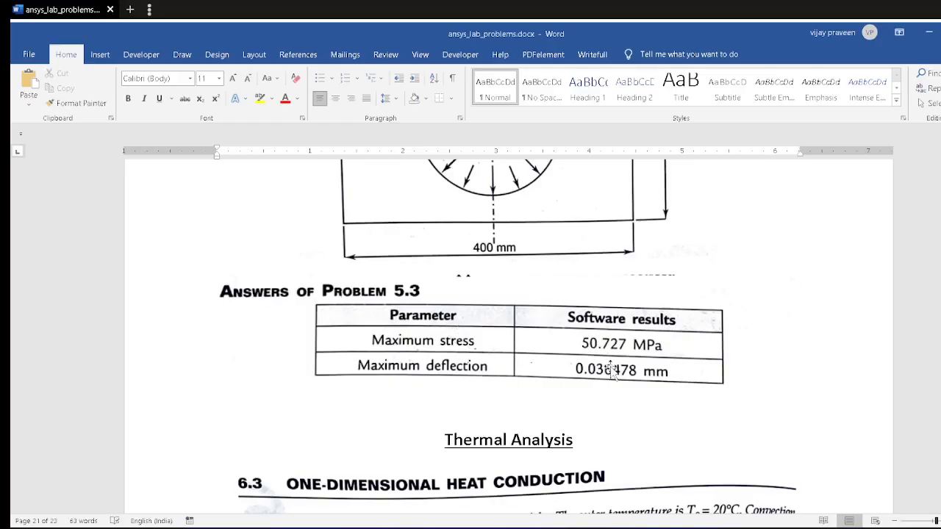
key("alt+Tab")
type("n")
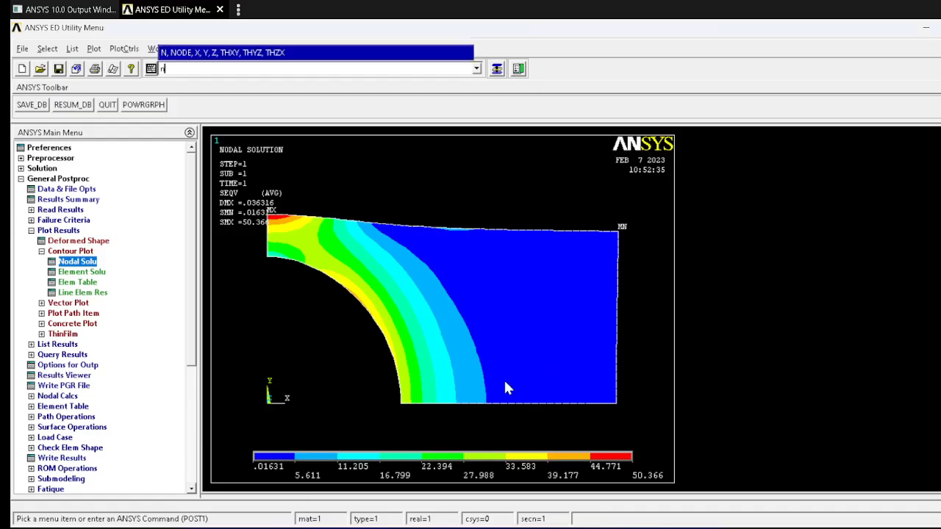